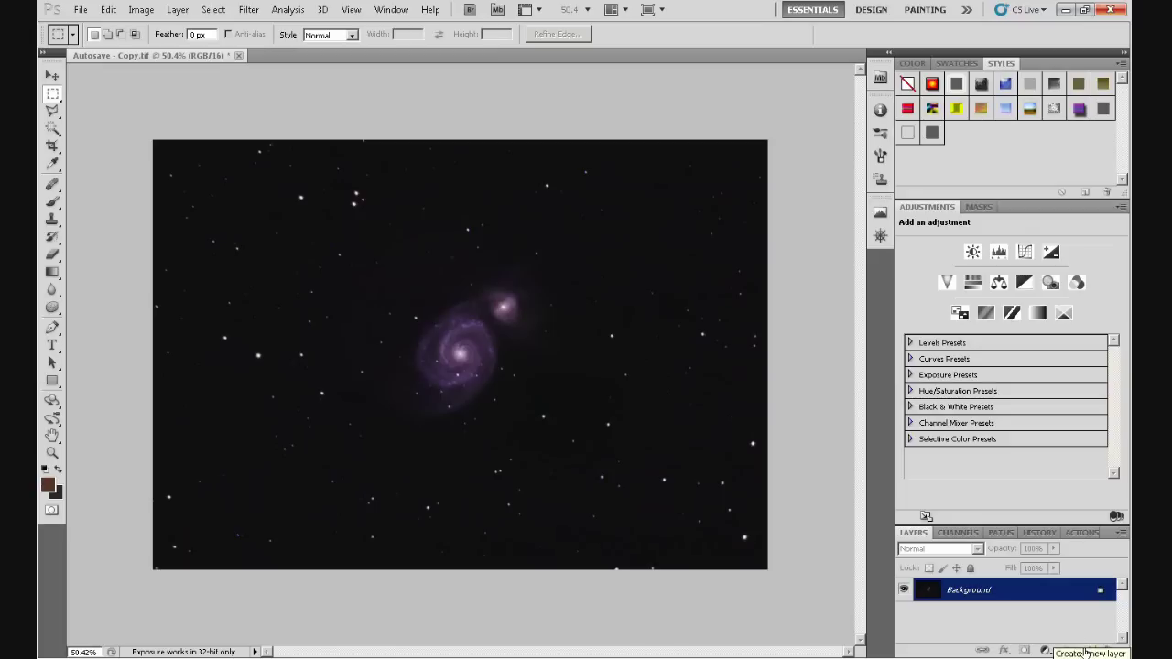
# - Duplicate the Background layer to create a Background copy layer above it
pyautogui.moveTo(985, 593); pyautogui.dragTo(1086, 650)
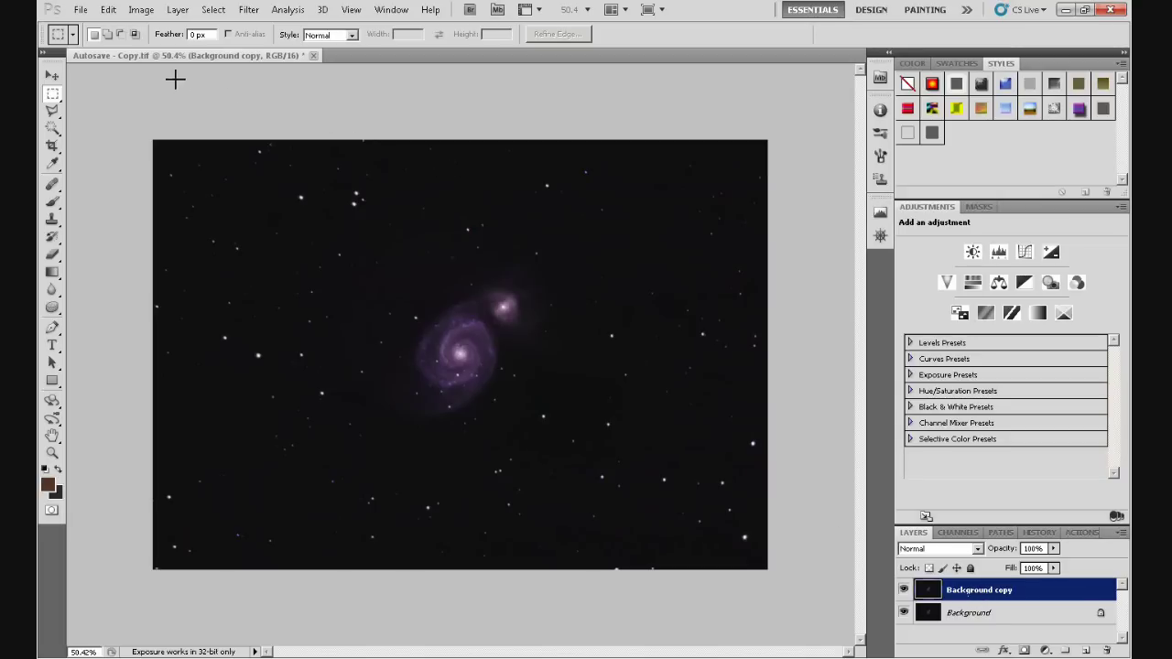
# - Open the Image > Adjustments > Match Color dialog for the Background copy layer
pyautogui.click(143, 11)
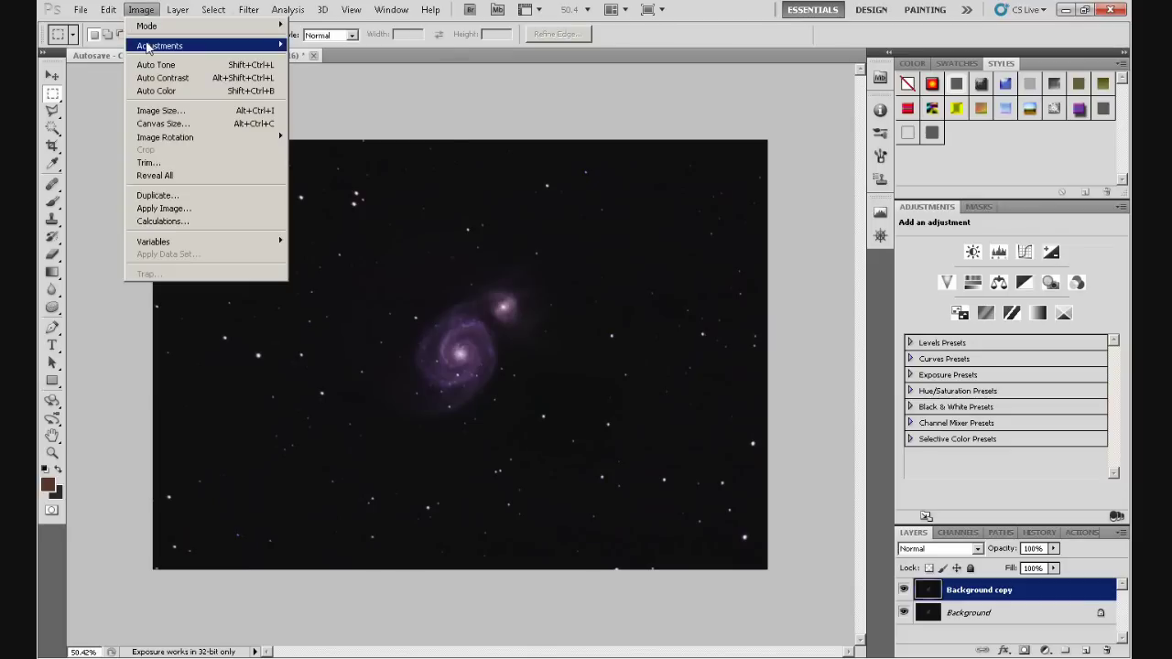
pyautogui.moveTo(146, 47)
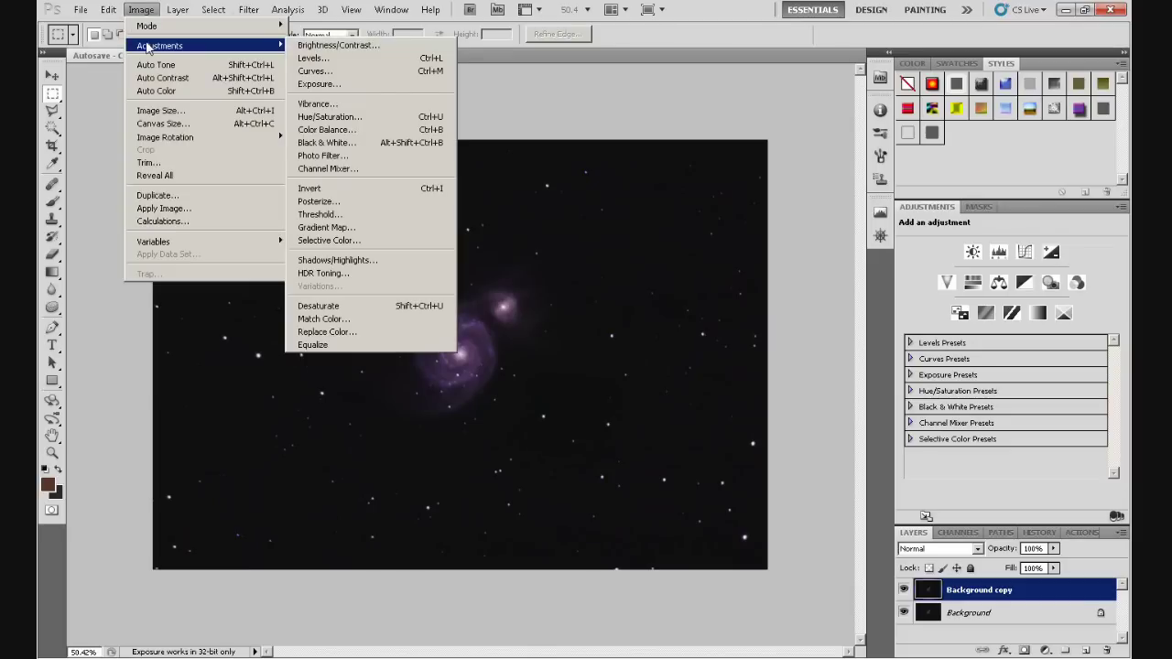
pyautogui.click(320, 321)
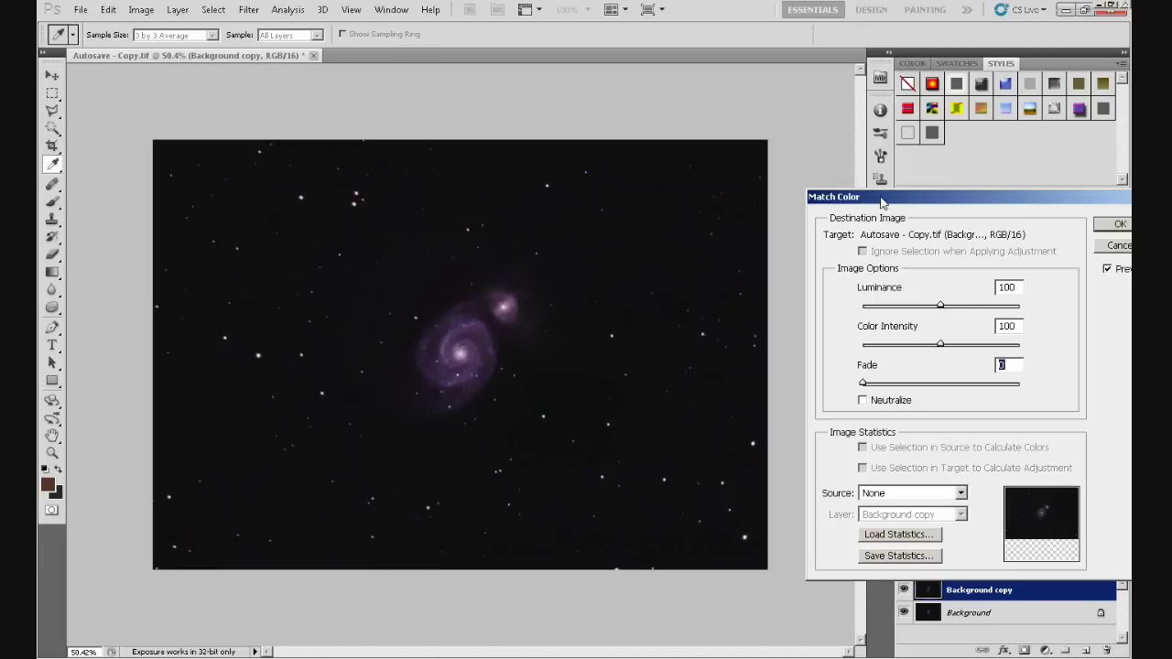
# - Move the Match Color dialog left so it no longer covers the galaxy
pyautogui.moveTo(882, 202); pyautogui.dragTo(779, 192)
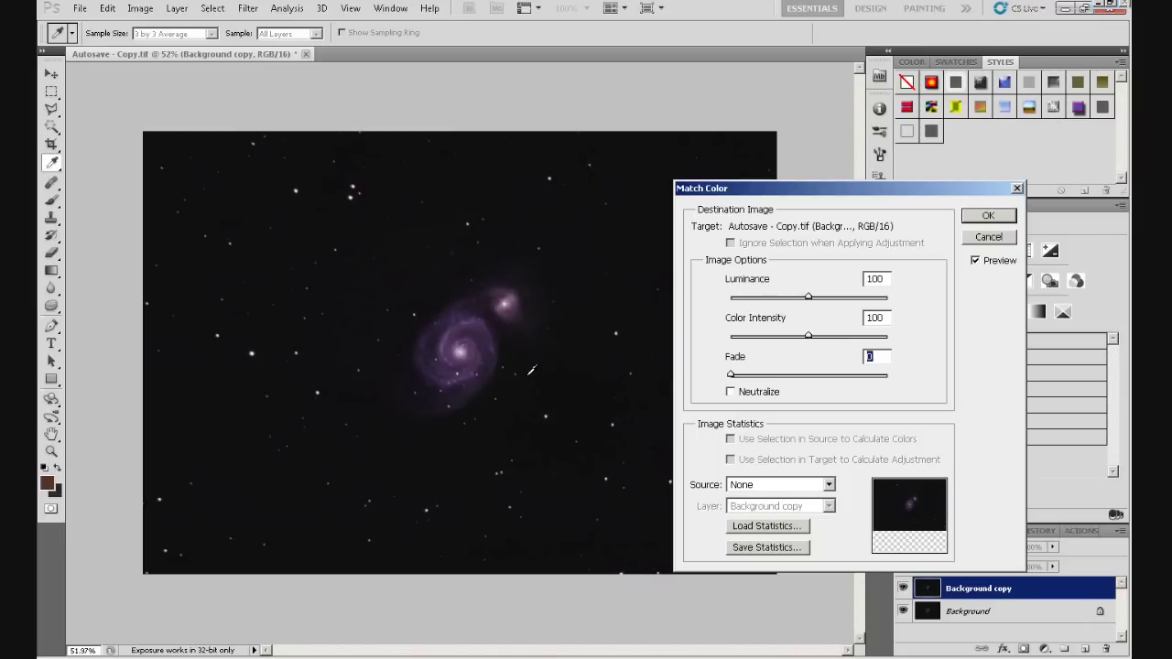
# - Keep Match Color Fade at 0 and toggle Preview to compare with the original
pyautogui.press('Up')
pyautogui.press('Up')
pyautogui.press('Down')
pyautogui.press('Down')
pyautogui.press('Down')
pyautogui.click(975, 261)
pyautogui.scroll(3, 449, 326)
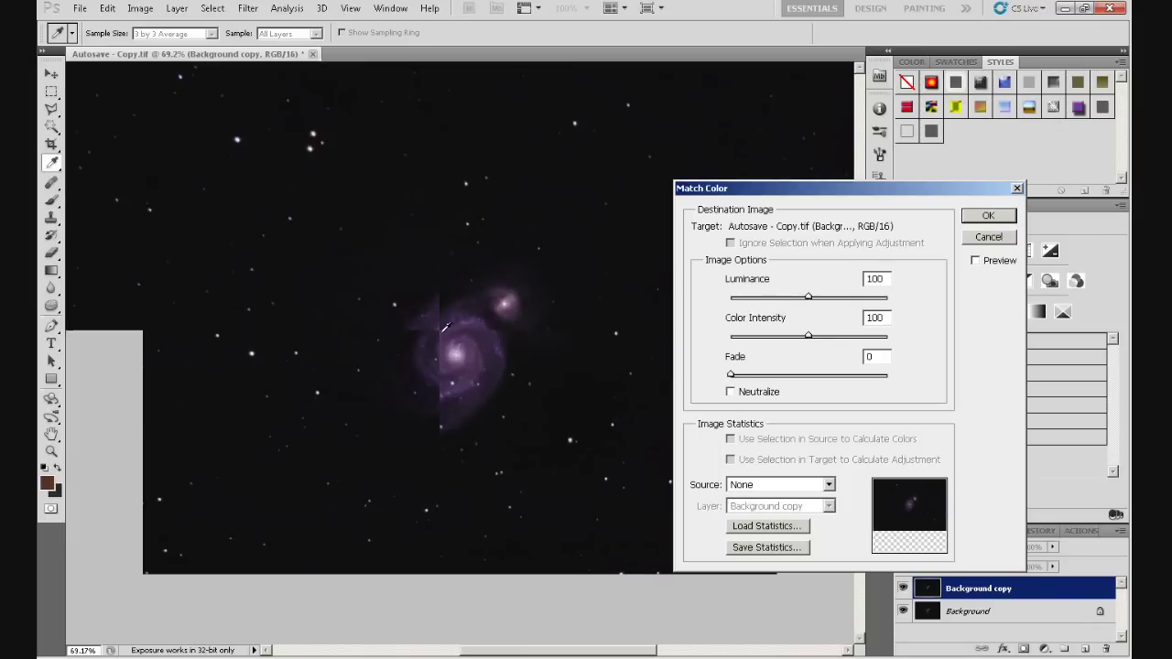
pyautogui.scroll(4, 447, 327)
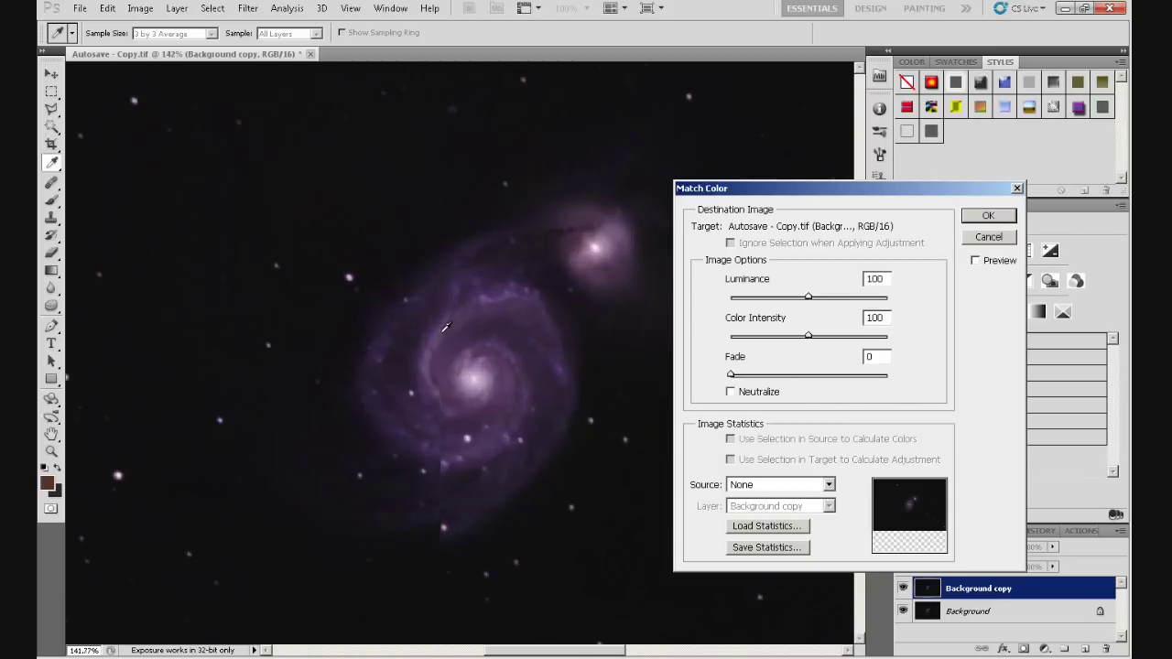
pyautogui.scroll(-1, 555, 326)
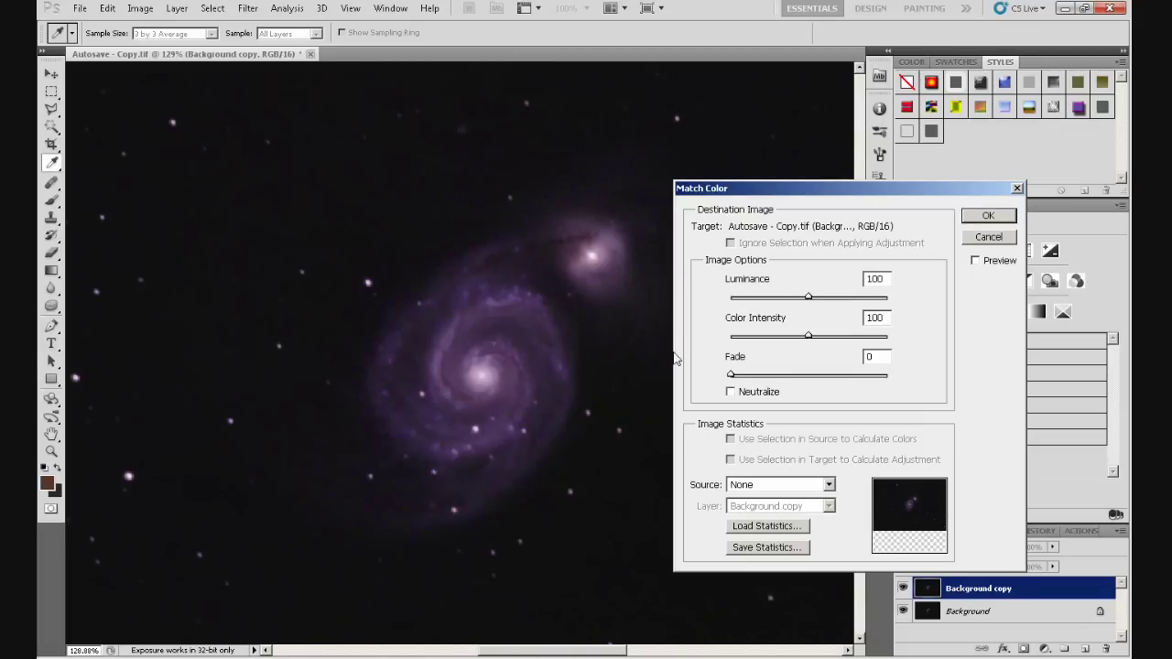
pyautogui.click(975, 261)
# - Raise Luminance to 130 and Color Intensity to 129, comparing with Preview on and off
pyautogui.click(810, 338)
pyautogui.moveTo(809, 338); pyautogui.dragTo(826, 339)
pyautogui.click(977, 263)
pyautogui.click(976, 261)
pyautogui.moveTo(807, 303); pyautogui.dragTo(827, 306)
pyautogui.click(977, 263)
pyautogui.click(976, 263)
pyautogui.click(976, 263)
pyautogui.moveTo(827, 338); pyautogui.dragTo(835, 341)
pyautogui.moveTo(825, 298); pyautogui.dragTo(836, 305)
pyautogui.click(977, 262)
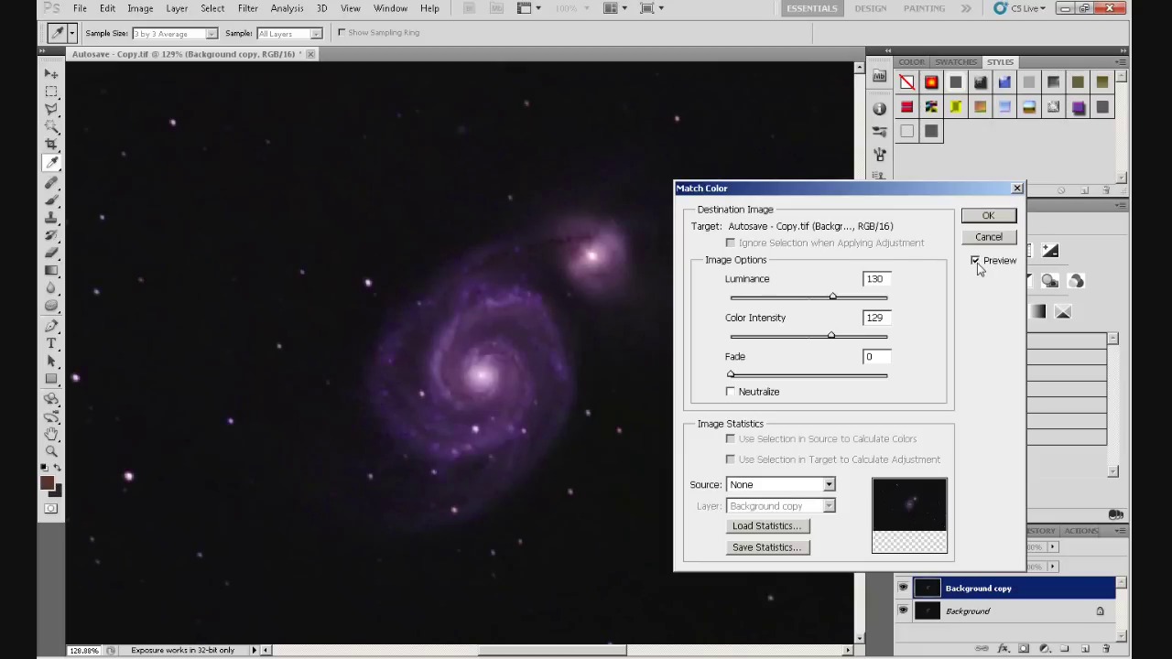
pyautogui.click(977, 263)
pyautogui.click(978, 263)
# - Apply the Match Color adjustment and rename Background copy to 'match colour'
pyautogui.click(984, 220)
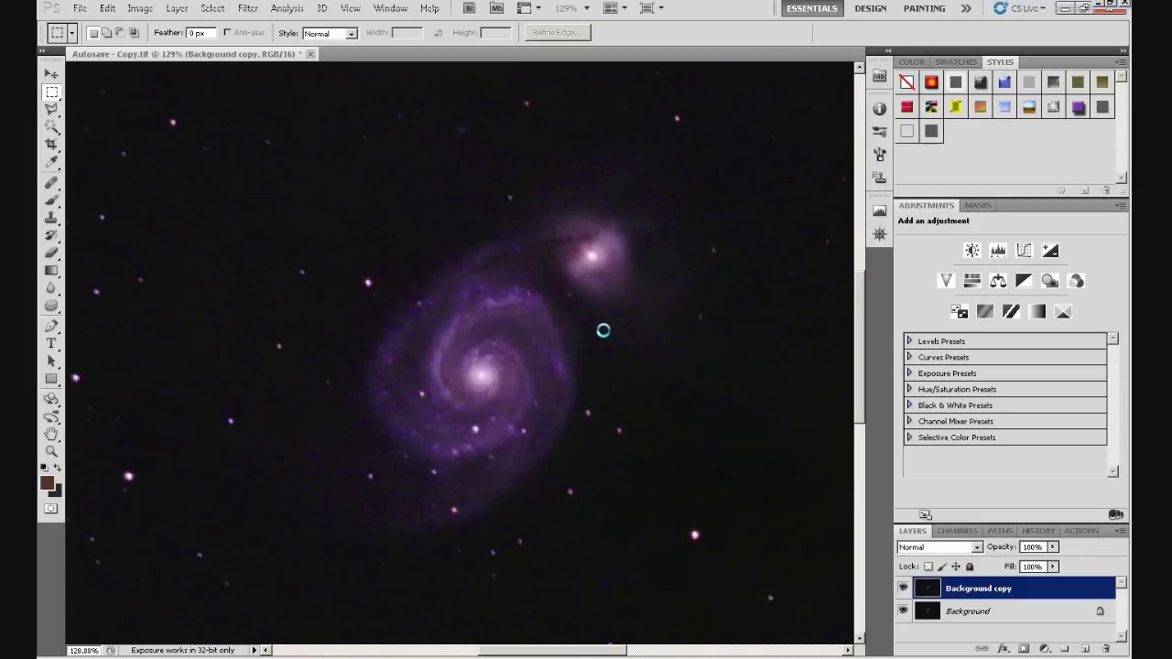
pyautogui.scroll(-3, 604, 331)
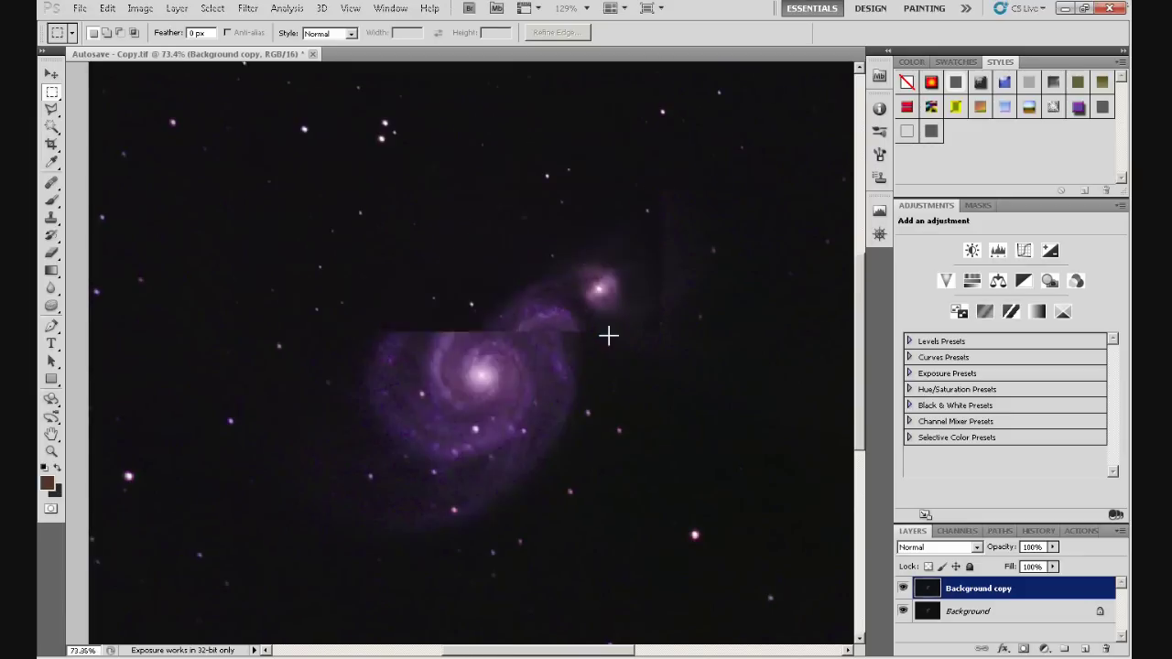
pyautogui.scroll(-1, 609, 336)
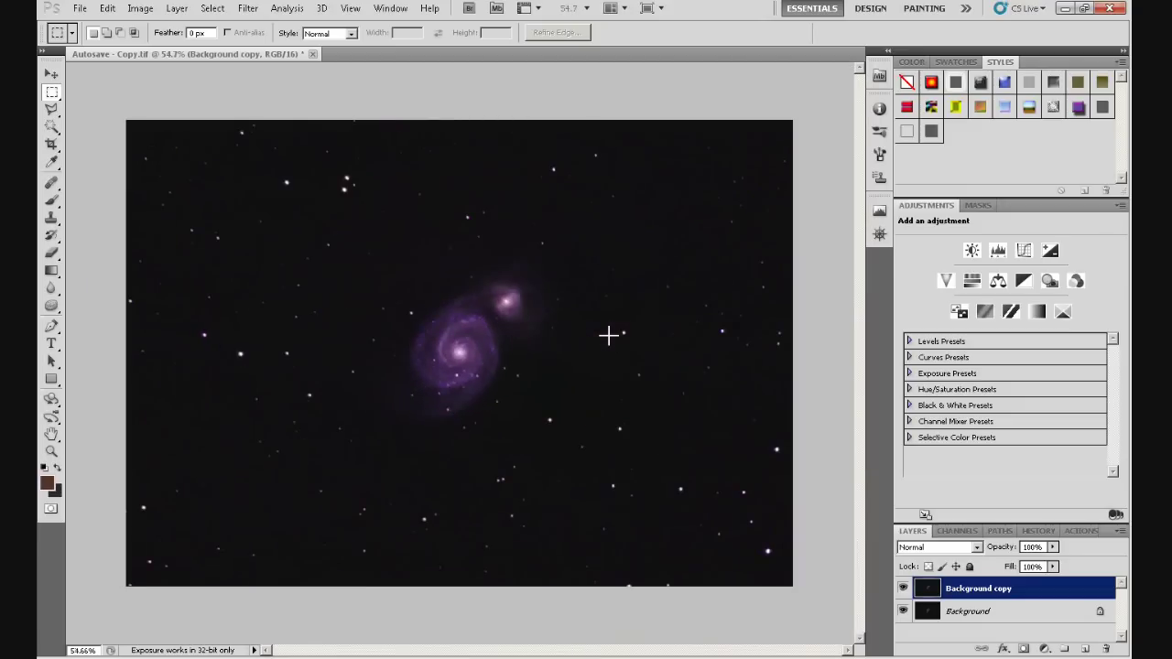
pyautogui.scroll(1, 609, 336)
pyautogui.scroll(-1, 609, 336)
pyautogui.doubleClick(975, 592)
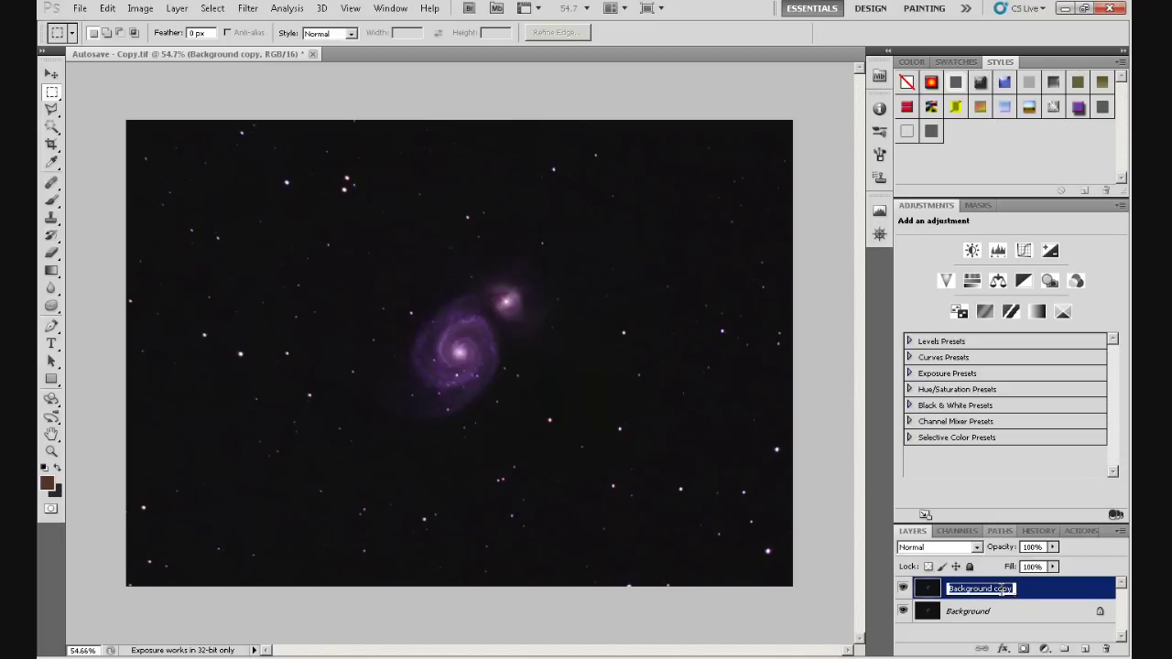
pyautogui.write('match colour')
pyautogui.press('Return')
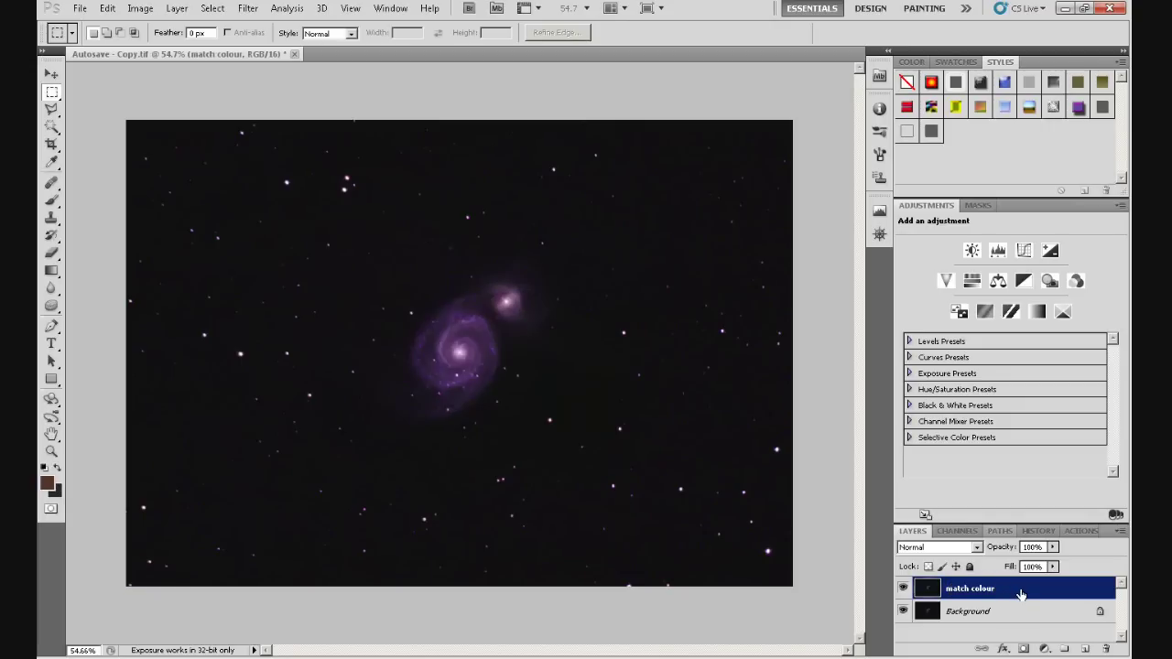
pyautogui.click(903, 589)
pyautogui.click(903, 589)
pyautogui.click(903, 589)
pyautogui.click(904, 589)
pyautogui.click(903, 589)
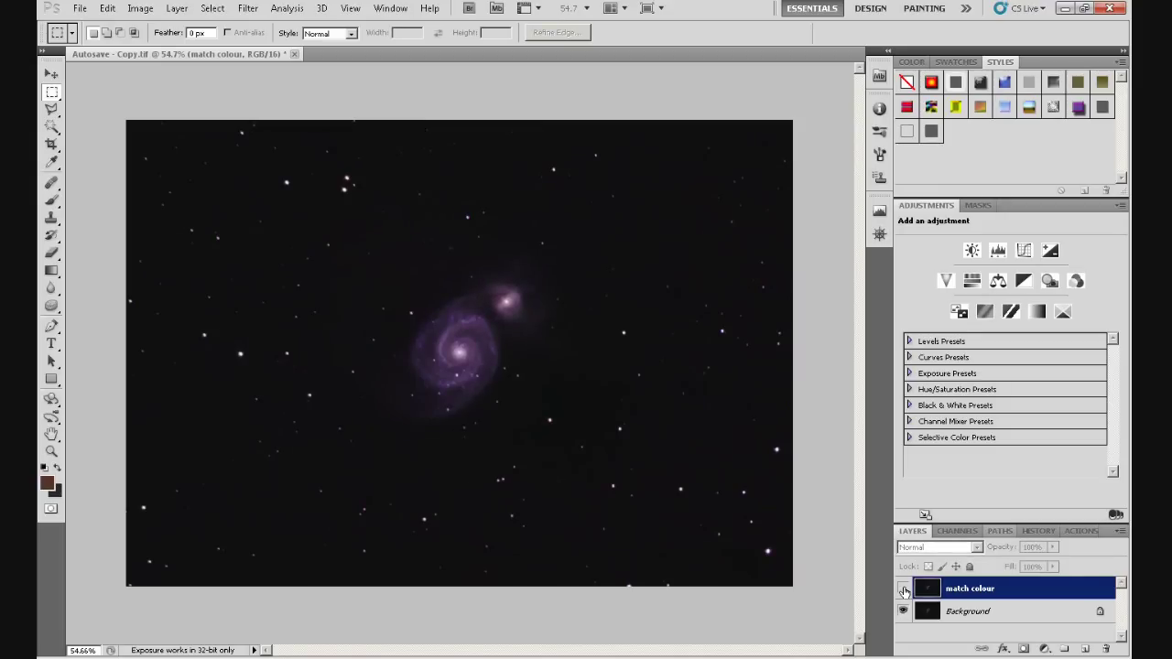
pyautogui.click(903, 589)
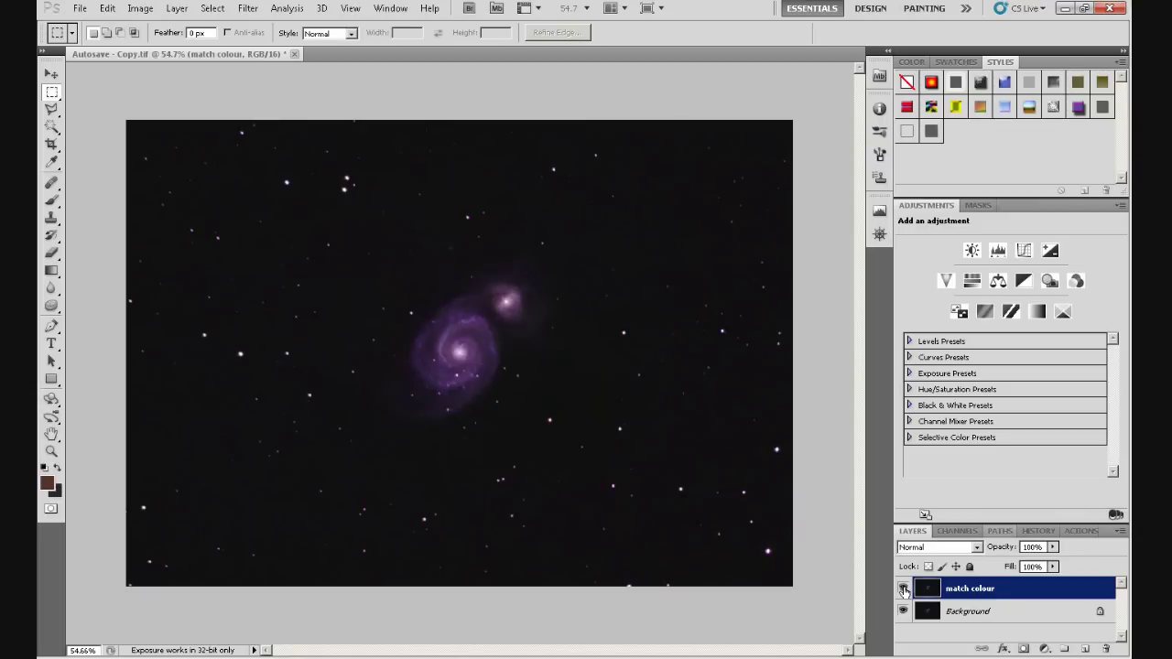
pyautogui.click(903, 589)
pyautogui.click(903, 589)
pyautogui.click(140, 8)
pyautogui.moveTo(155, 46)
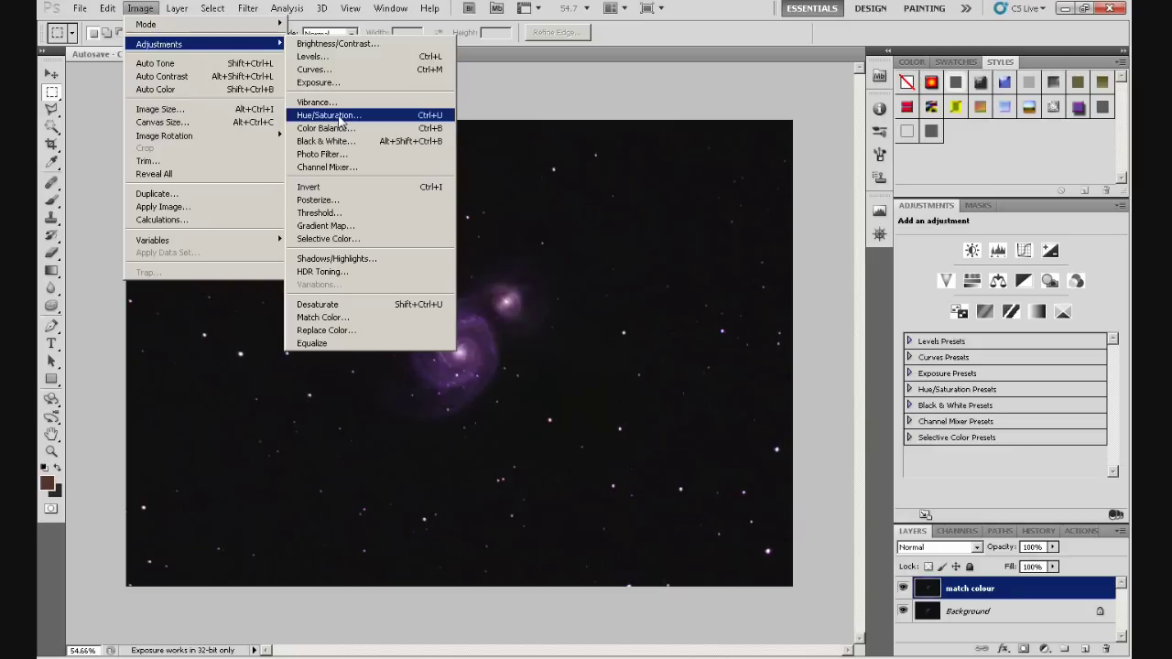
pyautogui.click(493, 99)
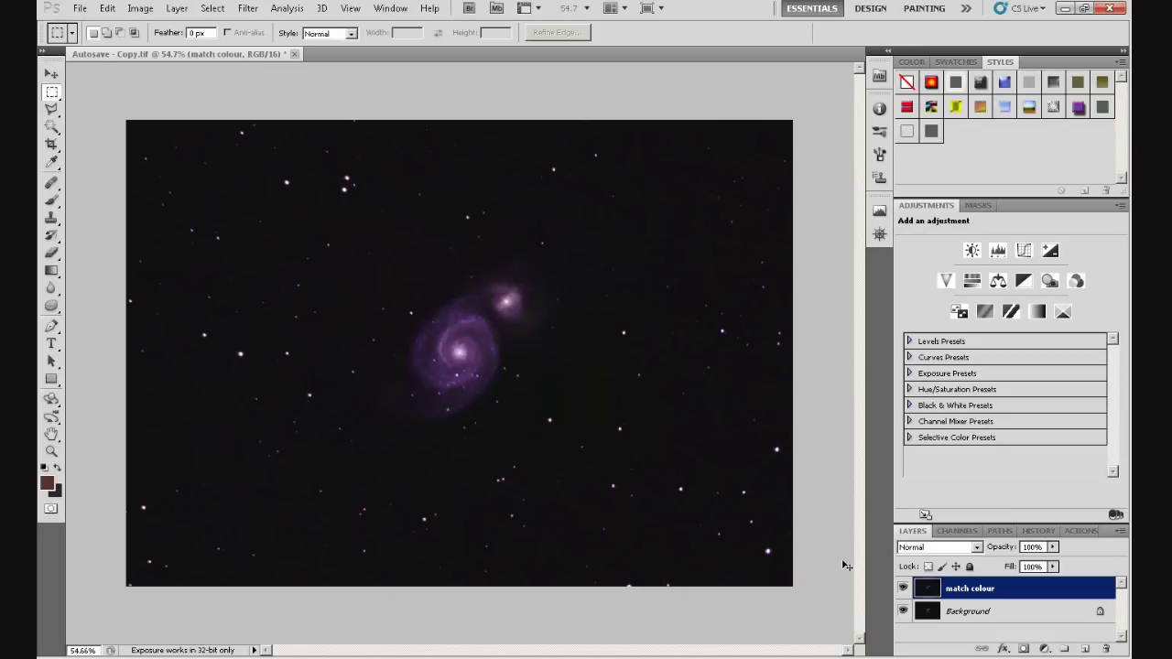
# - Stamp the visible image into a new top Layer 1 and clear the selection
pyautogui.hotkey('ctrl', 'a')
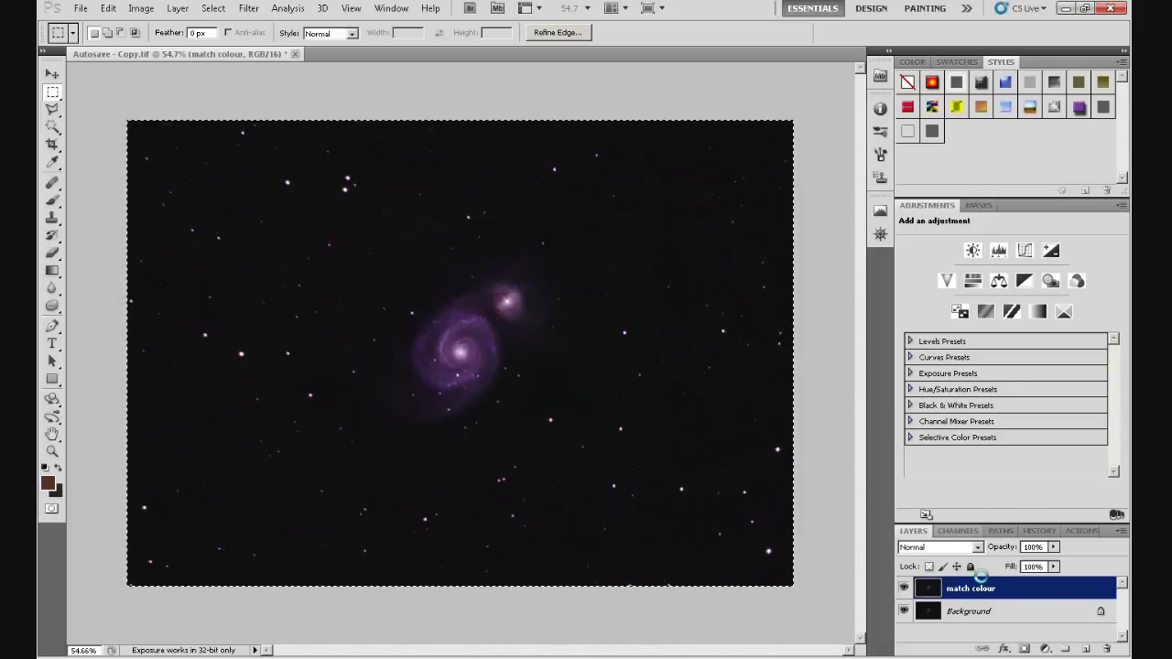
pyautogui.hotkey('ctrl', 'shift', 'alt', 'n')
pyautogui.click(949, 595)
pyautogui.hotkey('ctrl', 'shift', 'alt', 'e')
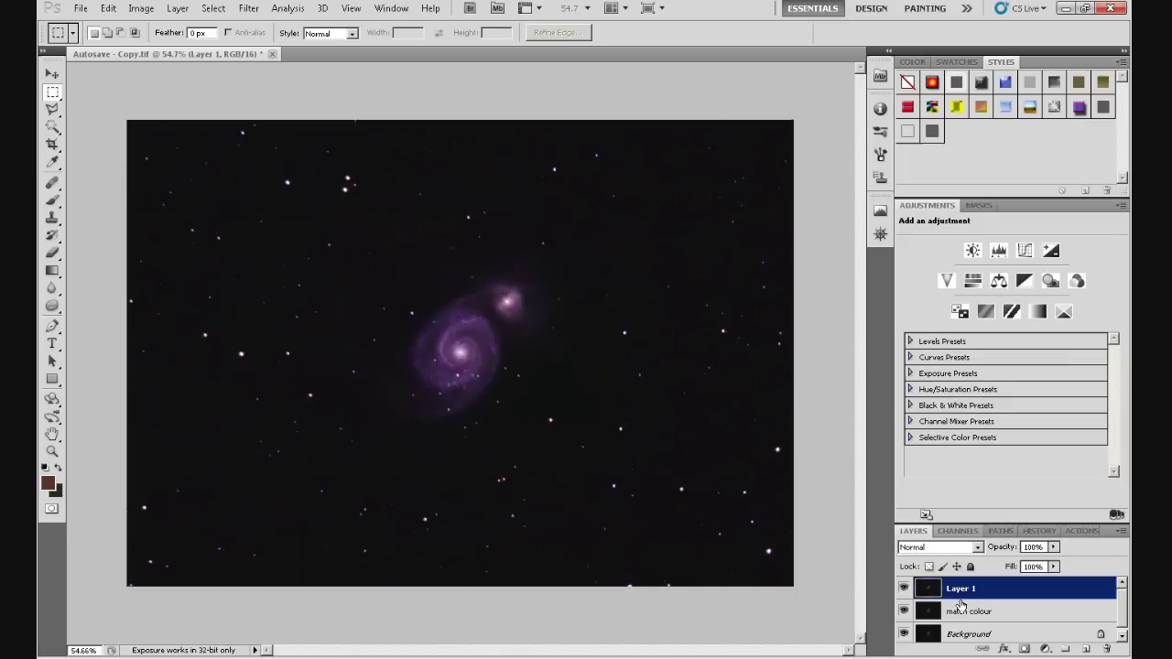
# - Select the match colour layer and toggle Layer 1 visibility to compare, leaving it hidden
pyautogui.click(957, 612)
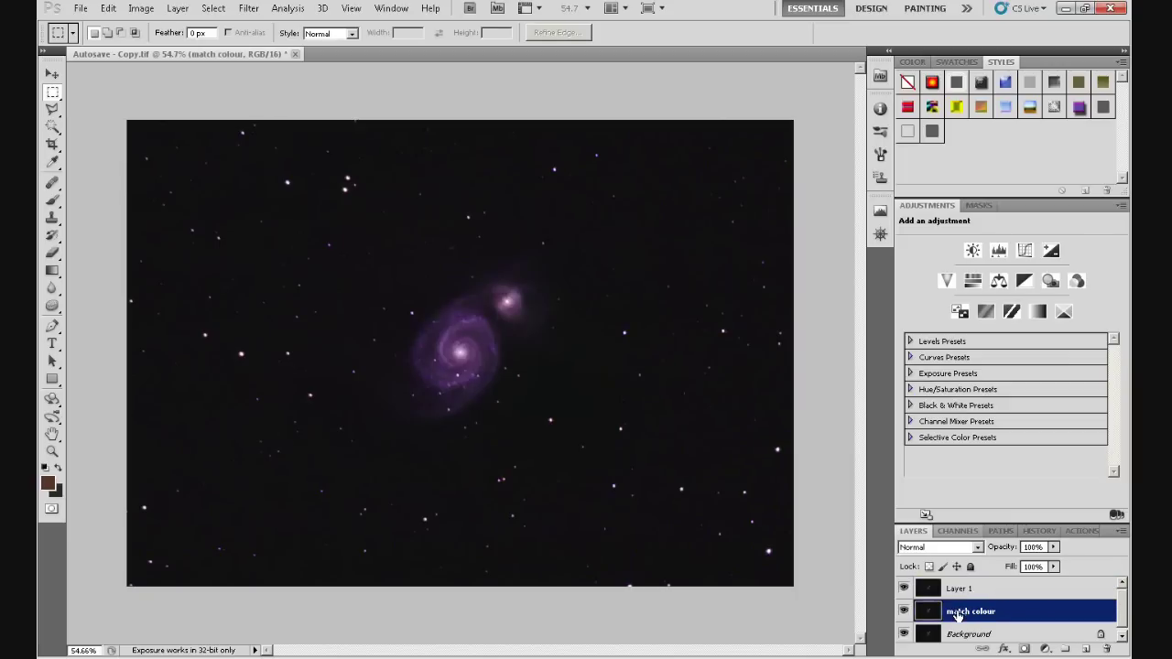
pyautogui.click(905, 590)
pyautogui.click(905, 590)
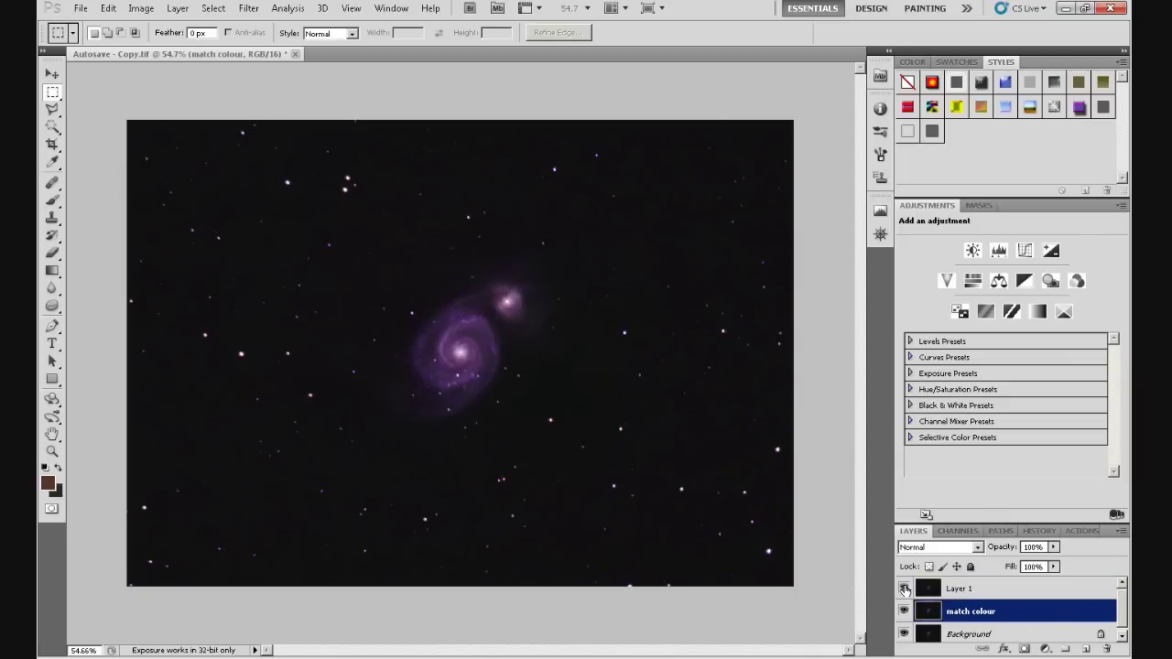
pyautogui.click(905, 590)
# - Lower the match colour layer's opacity to 32% and select Layer 1
pyautogui.click(1053, 547)
pyautogui.moveTo(1056, 565); pyautogui.dragTo(1004, 568)
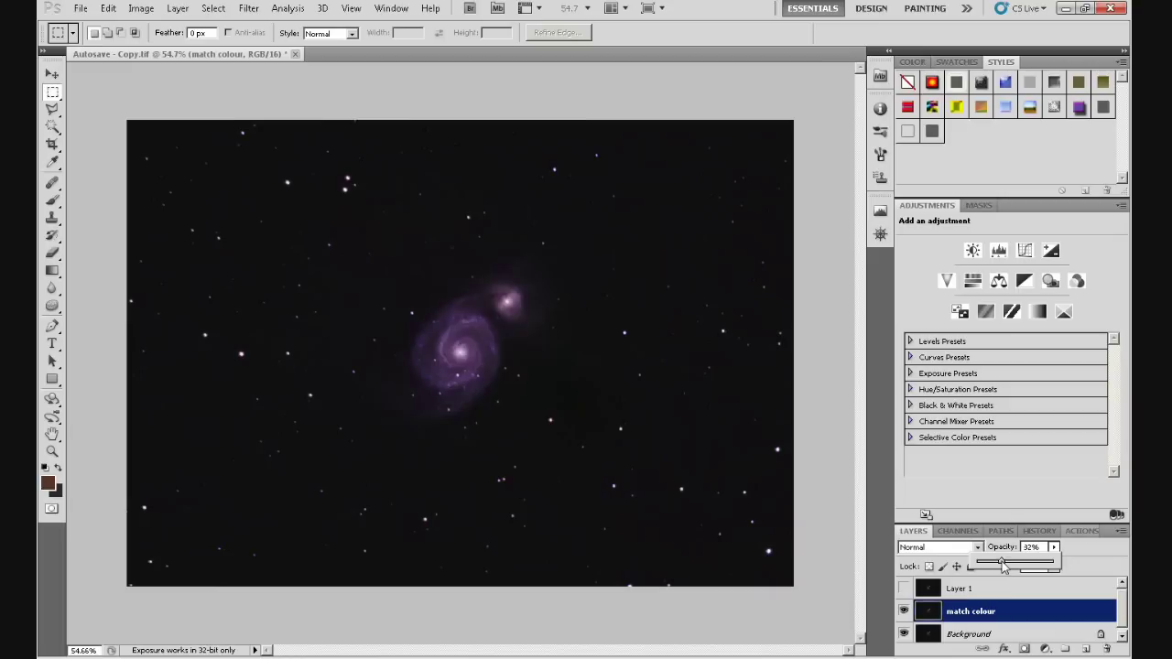
pyautogui.click(955, 594)
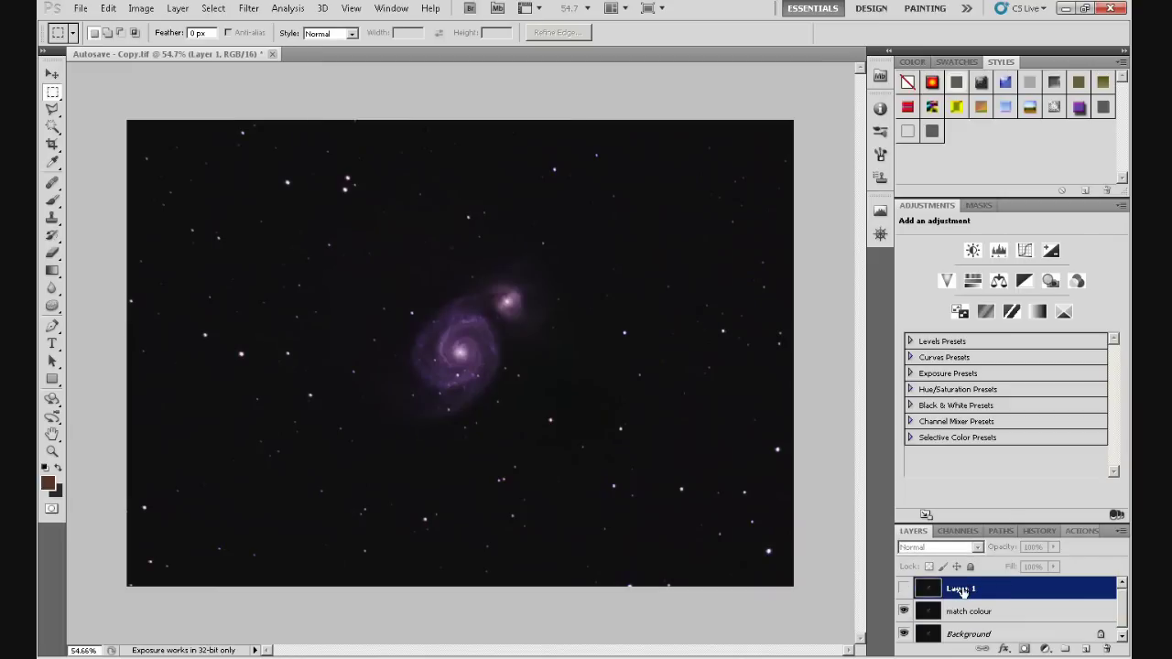
# - Make Layer 1 visible again above the 32% match colour layer
pyautogui.click(904, 588)
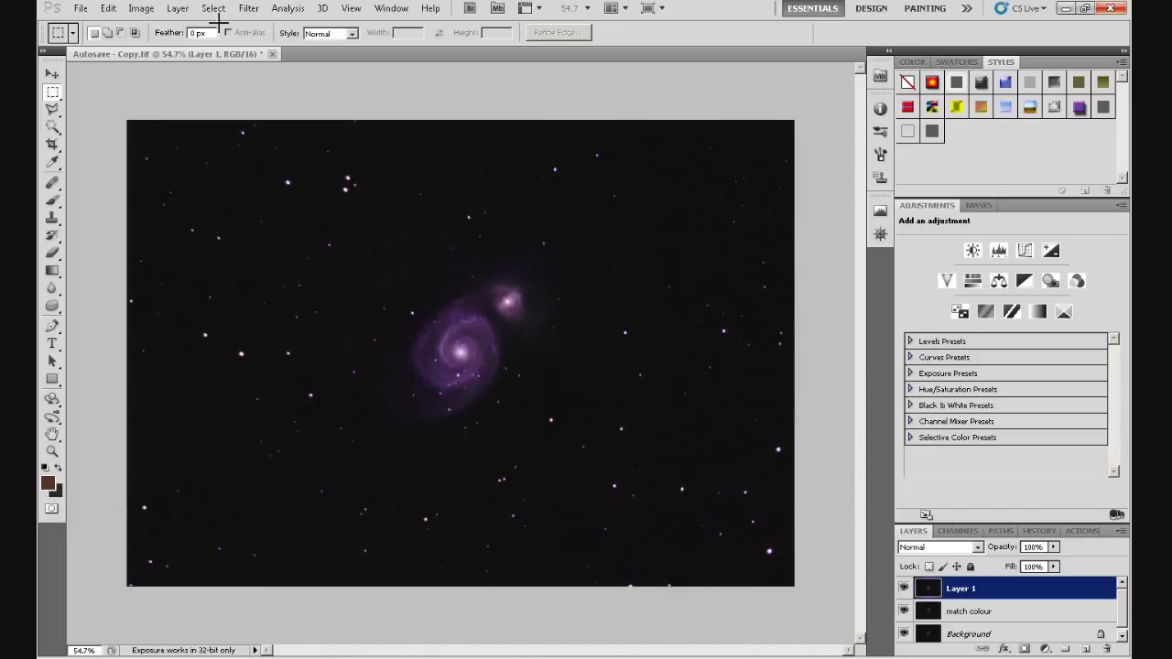
# - Open Filter > Noise > Reduce Noise on Layer 1 and inspect both galaxies at 300% preview
pyautogui.click(247, 9)
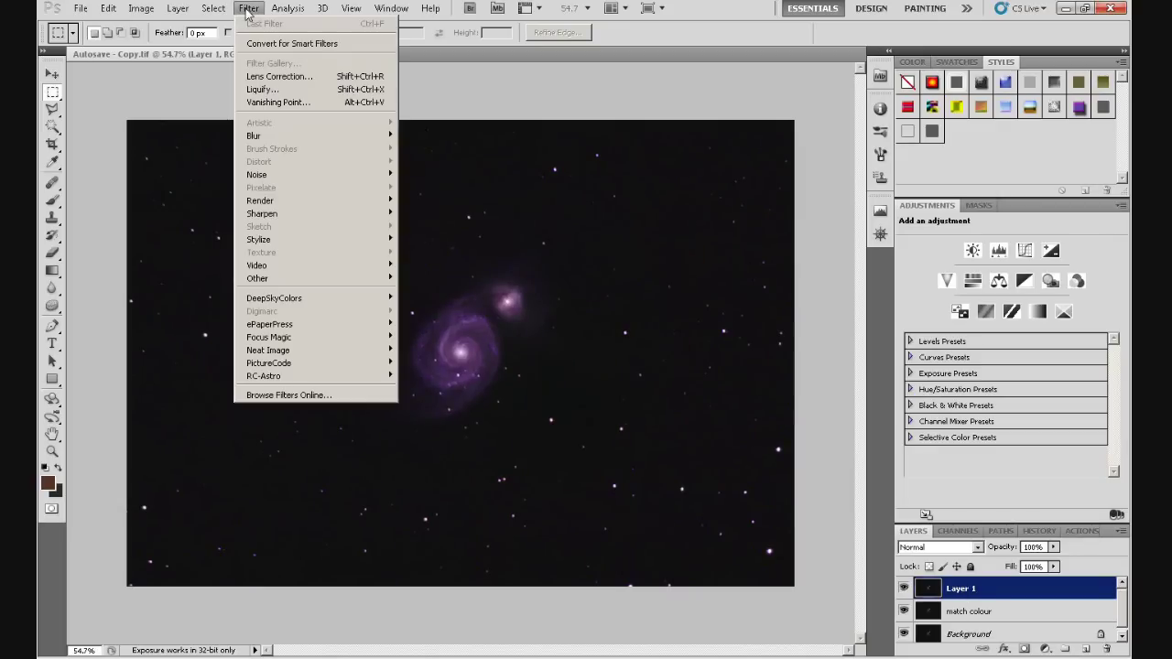
pyautogui.moveTo(282, 174)
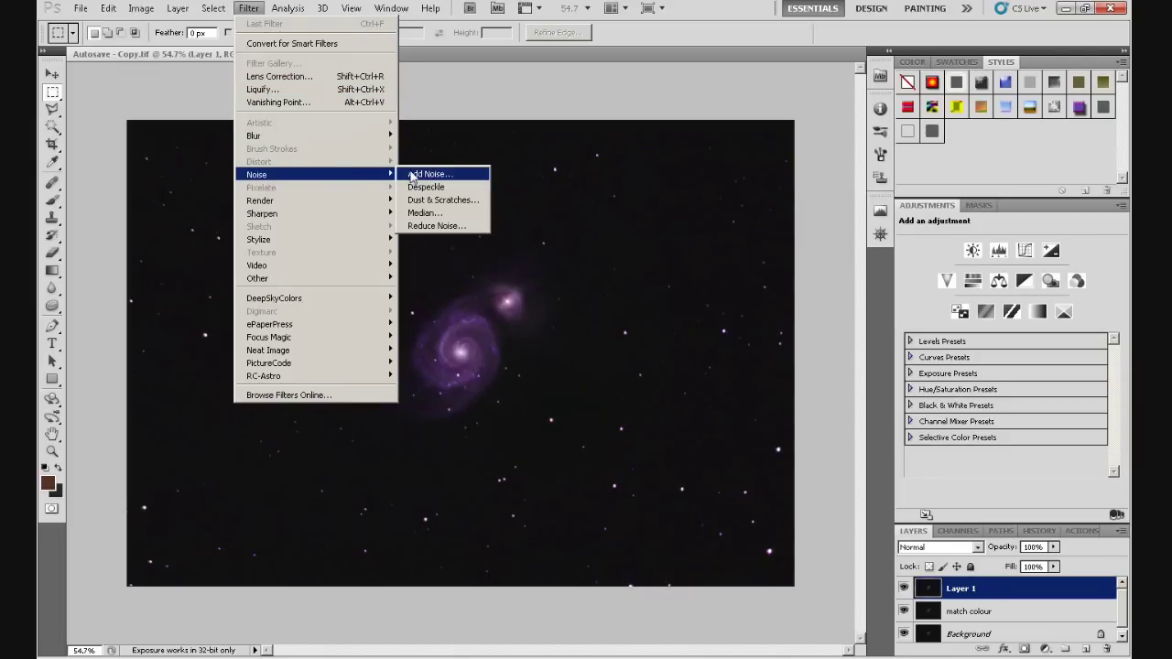
pyautogui.click(417, 226)
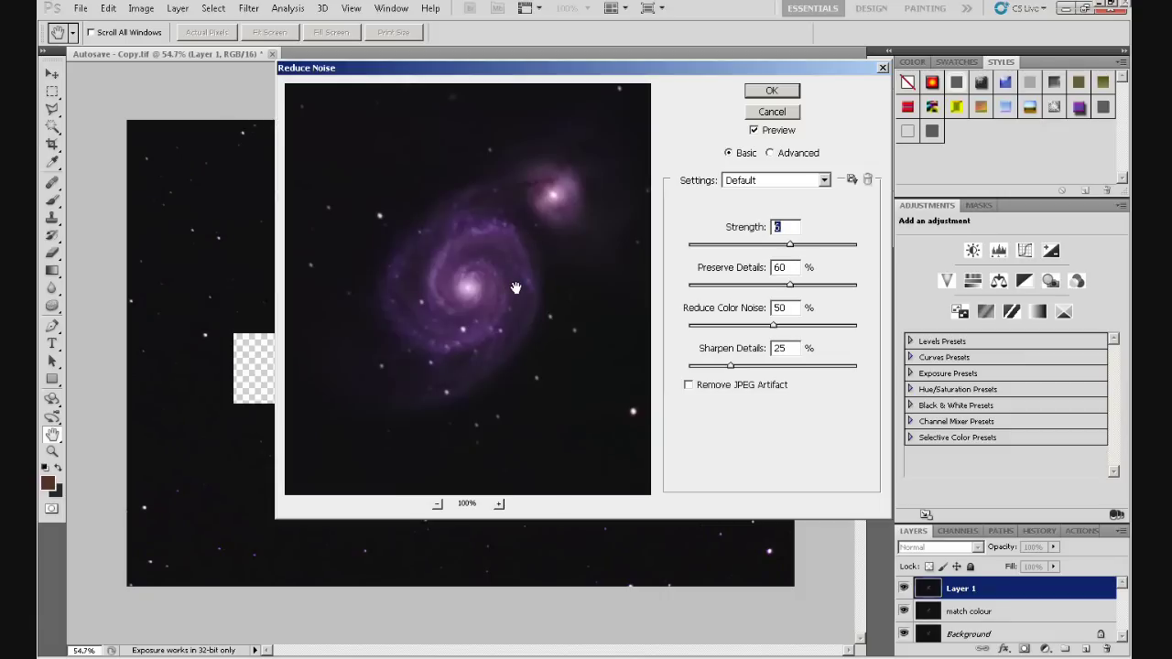
pyautogui.moveTo(515, 288); pyautogui.dragTo(567, 295)
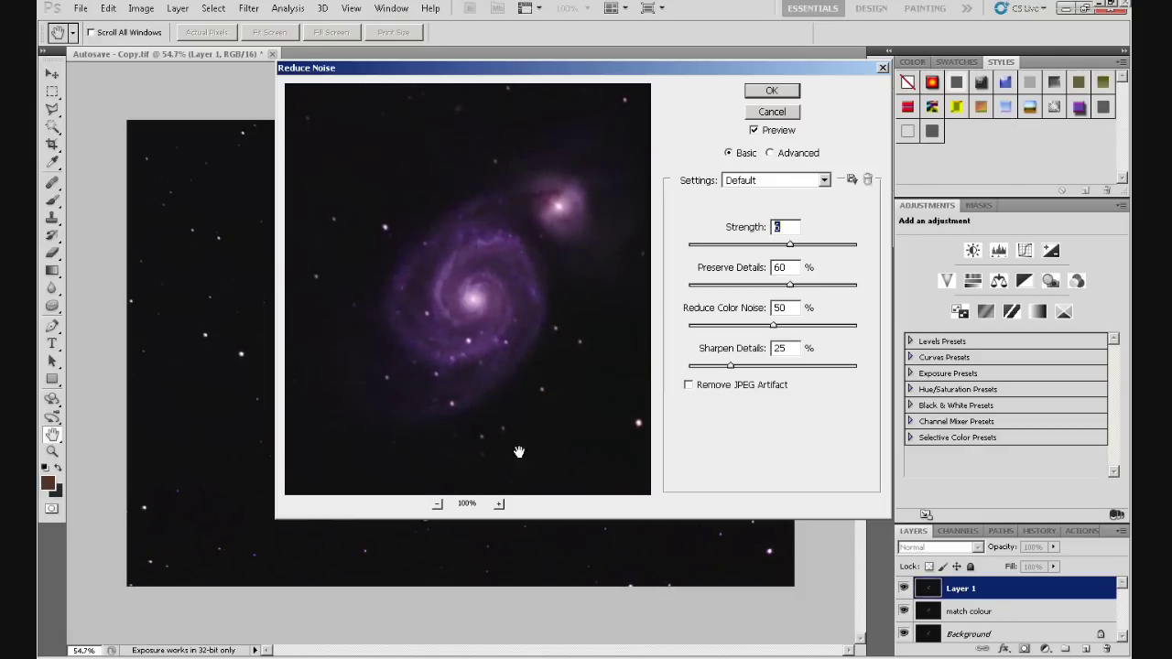
pyautogui.click(500, 504)
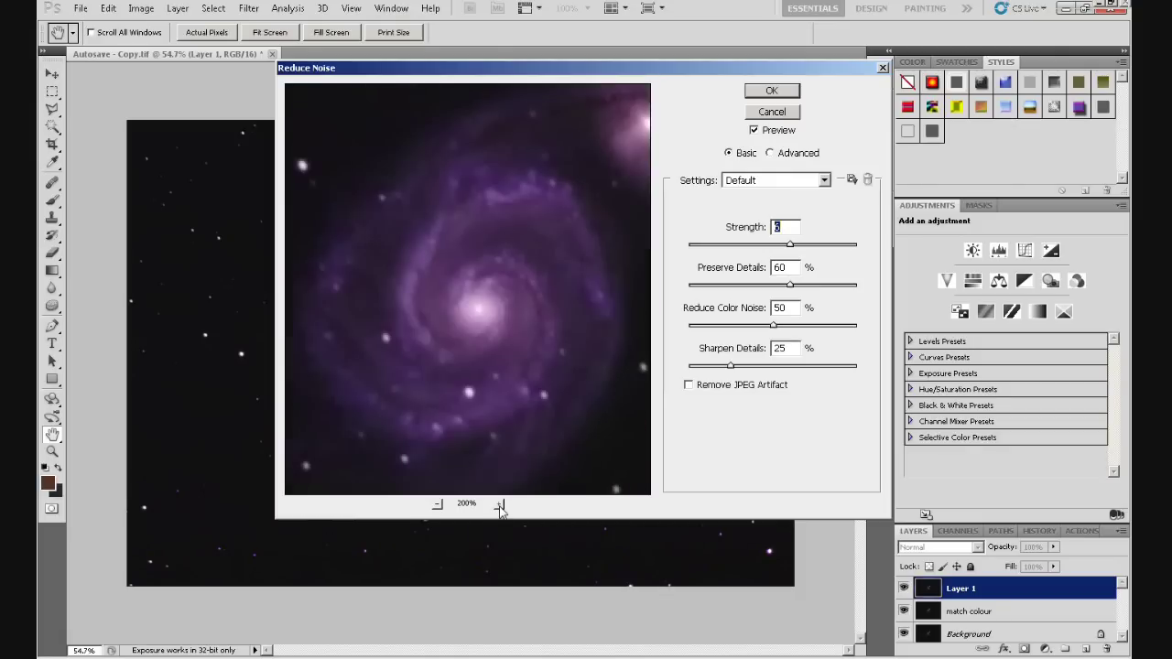
pyautogui.moveTo(553, 289); pyautogui.dragTo(395, 314)
pyautogui.moveTo(537, 257); pyautogui.dragTo(463, 289)
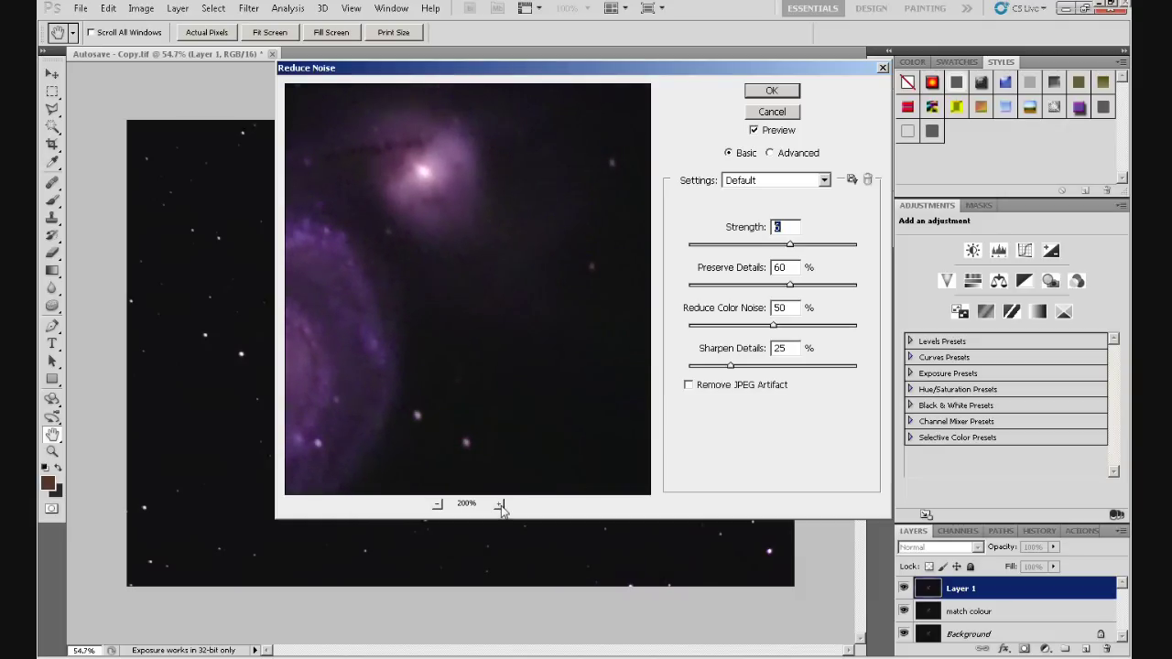
pyautogui.click(499, 505)
pyautogui.moveTo(549, 222); pyautogui.dragTo(489, 296)
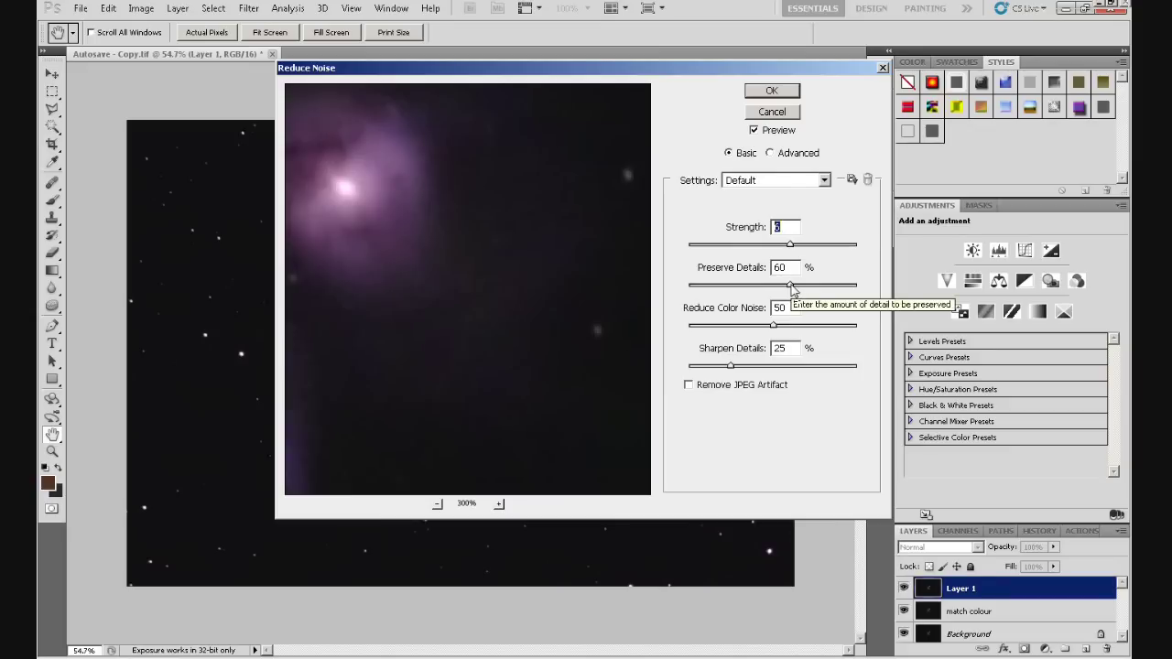
# - Apply Reduce Noise at Strength 6 with Preserve Details 57%, checking the galaxy core in the preview
pyautogui.moveTo(794, 286); pyautogui.dragTo(802, 289)
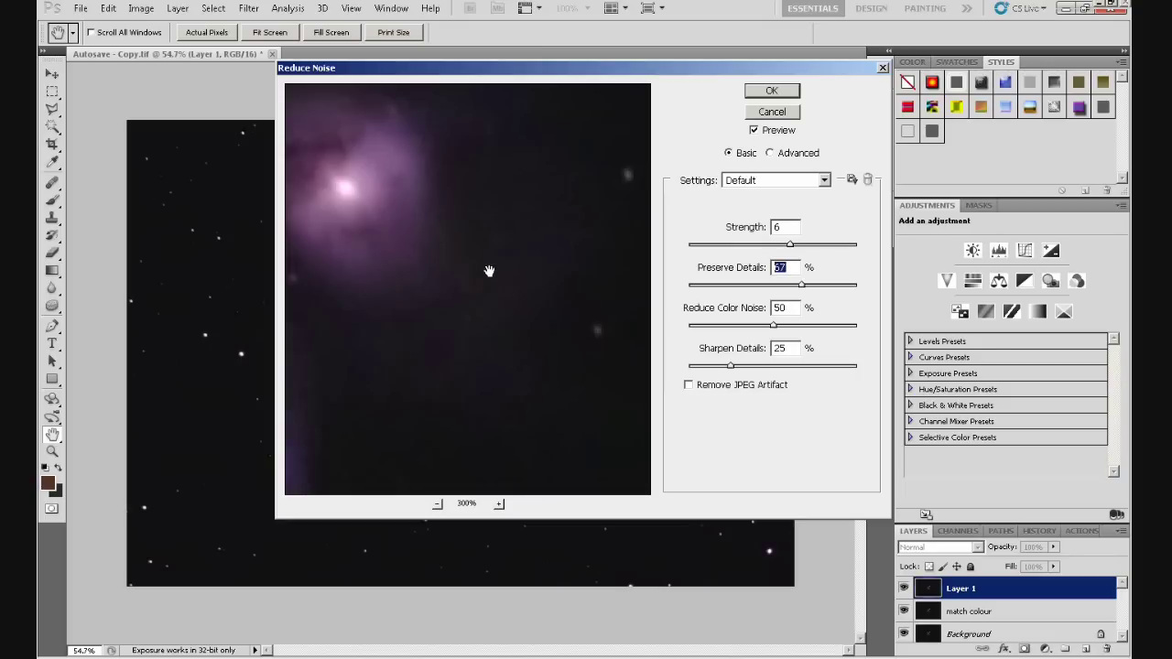
pyautogui.moveTo(311, 228); pyautogui.dragTo(401, 249)
pyautogui.moveTo(581, 280); pyautogui.dragTo(418, 348)
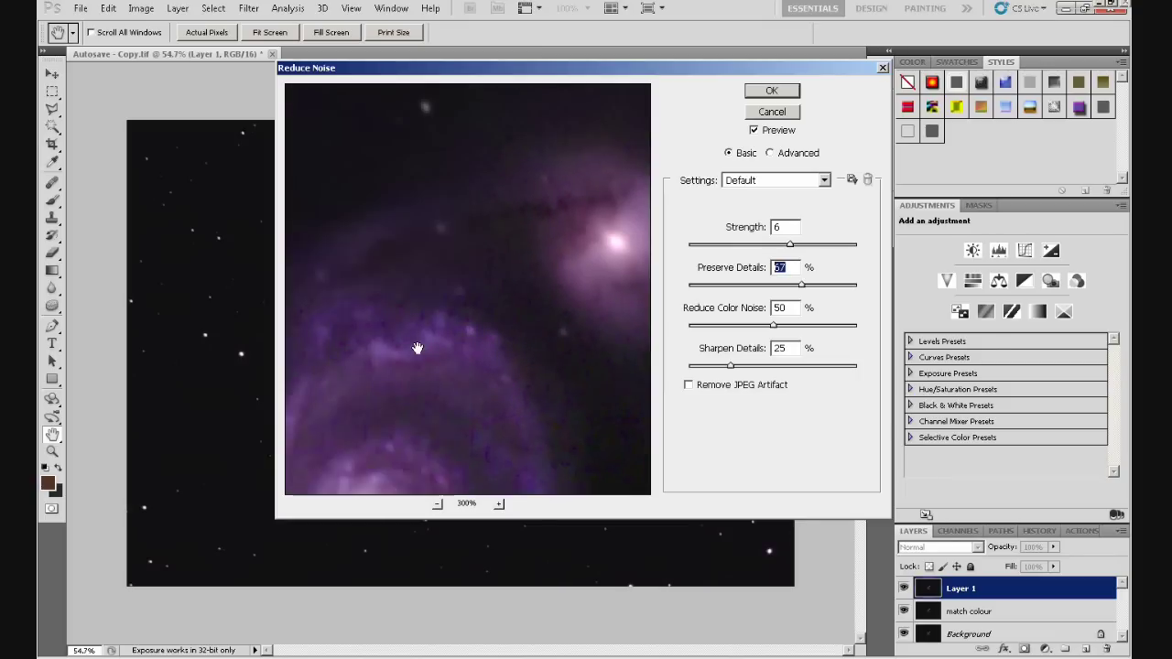
pyautogui.moveTo(518, 213); pyautogui.dragTo(492, 313)
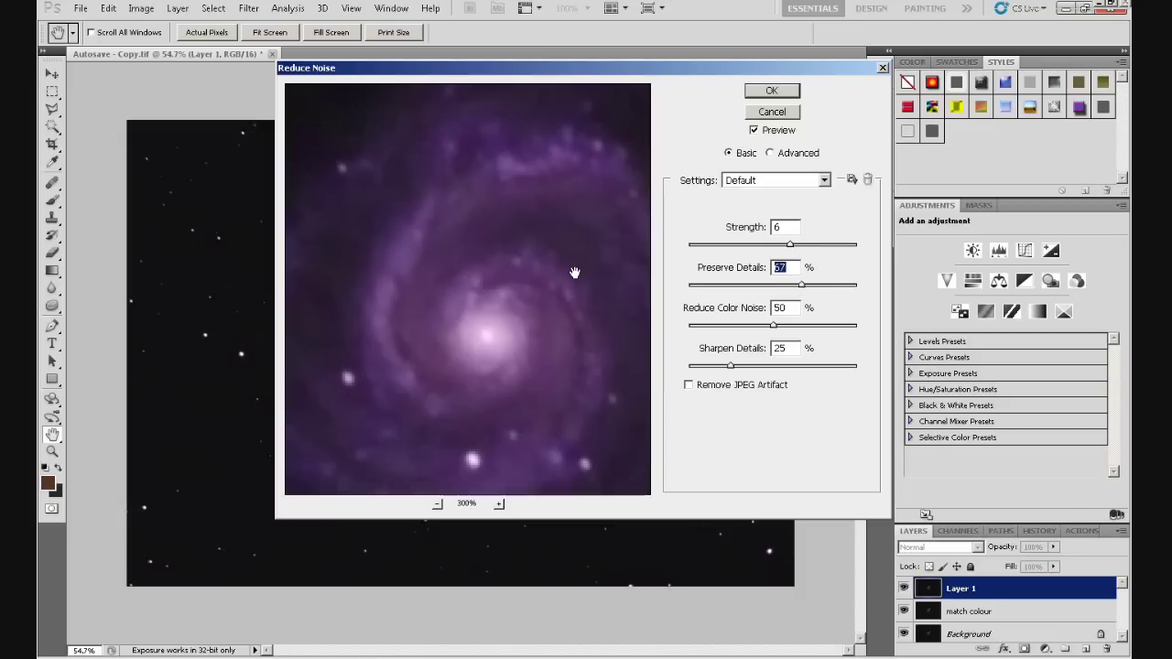
pyautogui.click(772, 91)
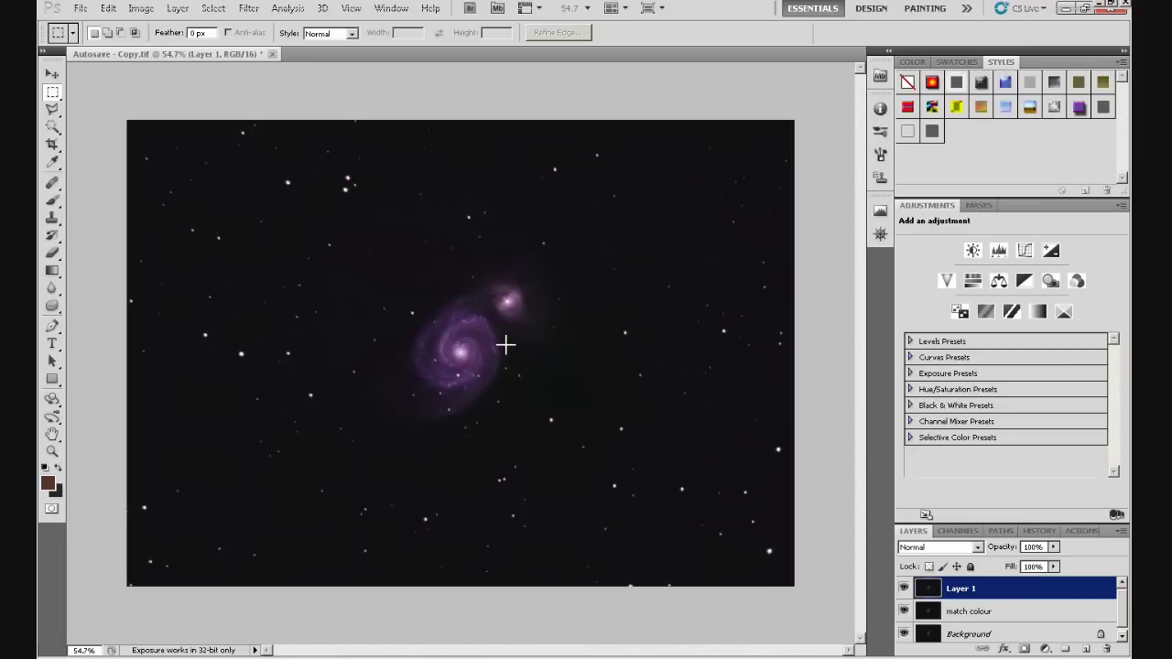
# - Rename Layer 1 to 'noise'
pyautogui.doubleClick(966, 592)
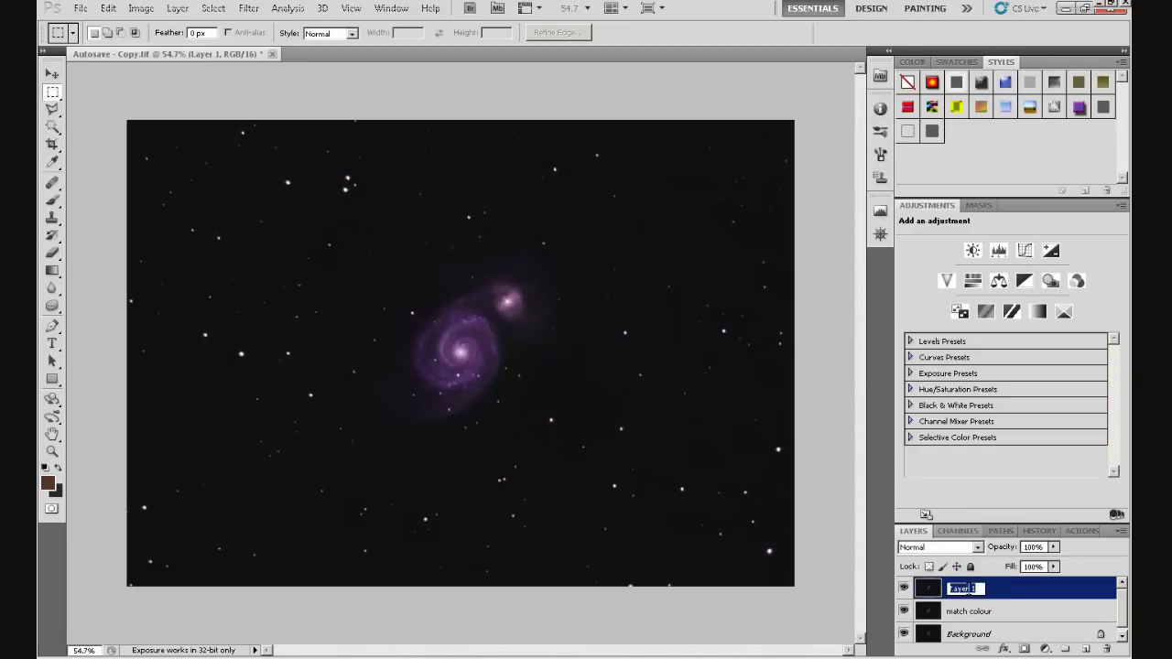
pyautogui.write('noise')
pyautogui.press('Return')
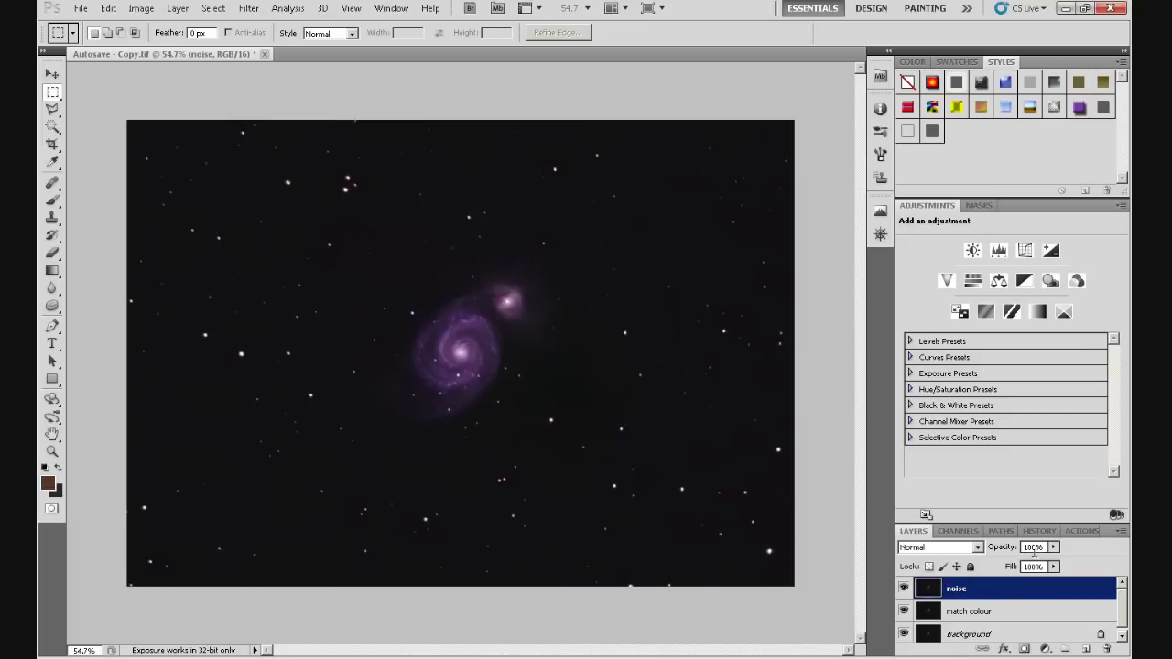
# - Try lower opacity values on the noise layer, then leave it at 100%
pyautogui.click(1054, 547)
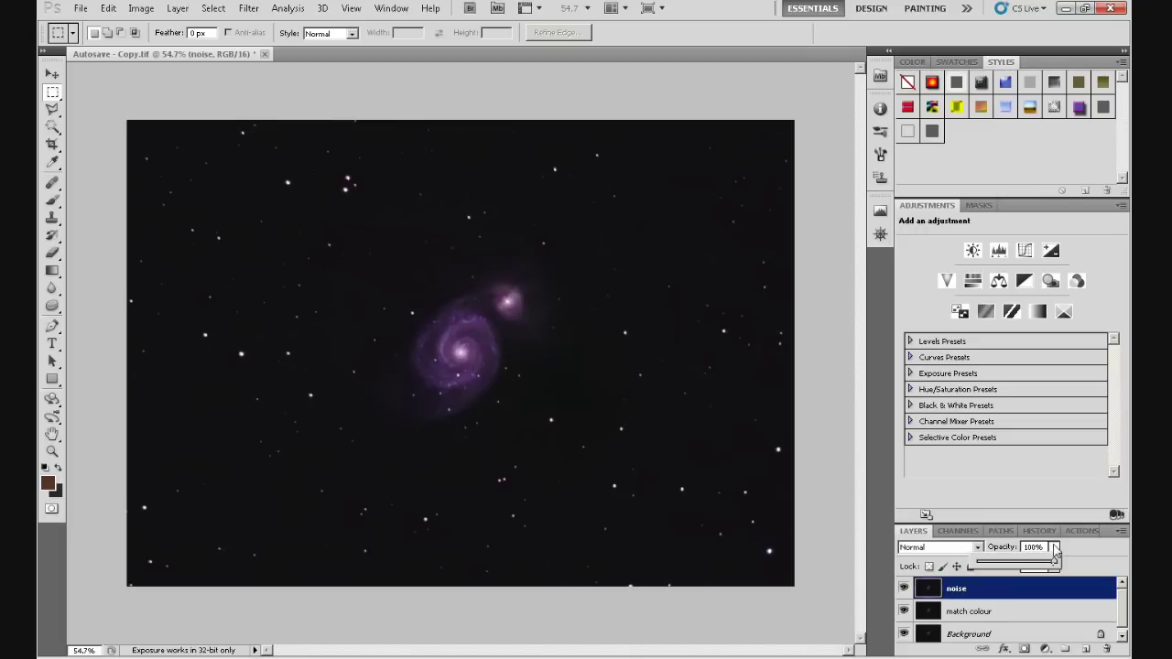
pyautogui.moveTo(1058, 565); pyautogui.dragTo(1016, 568)
pyautogui.moveTo(1015, 566); pyautogui.dragTo(1056, 568)
pyautogui.click(1029, 592)
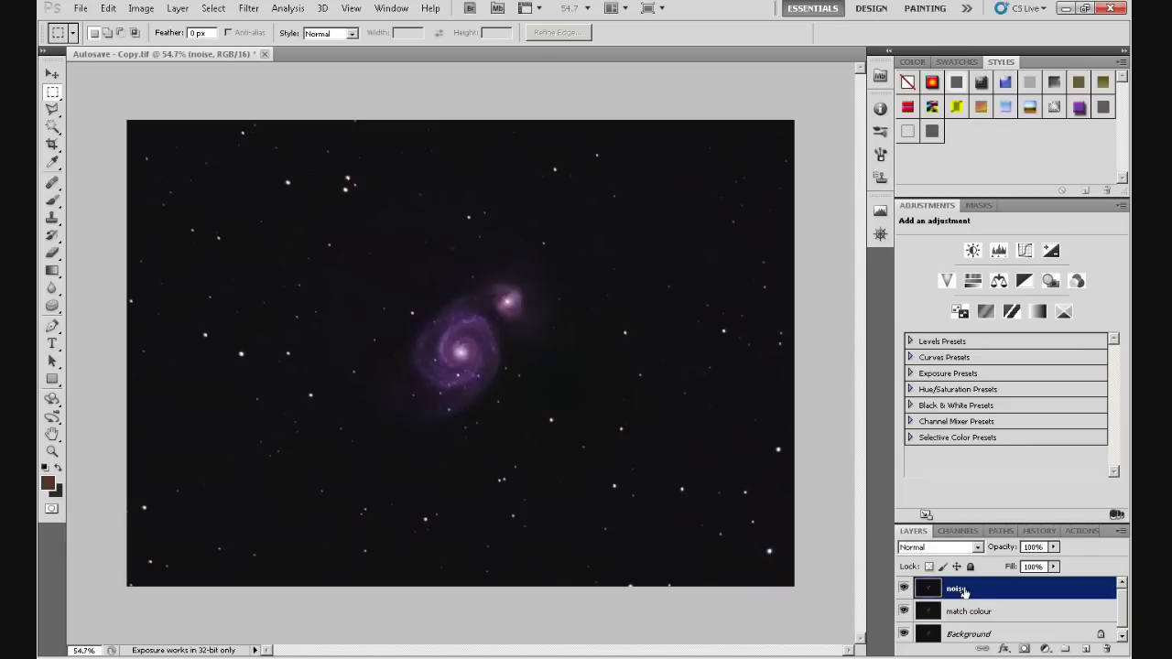
# - Select the whole image and make a merged Layer 1 above the noise layer
pyautogui.hotkey('ctrl', 'a')
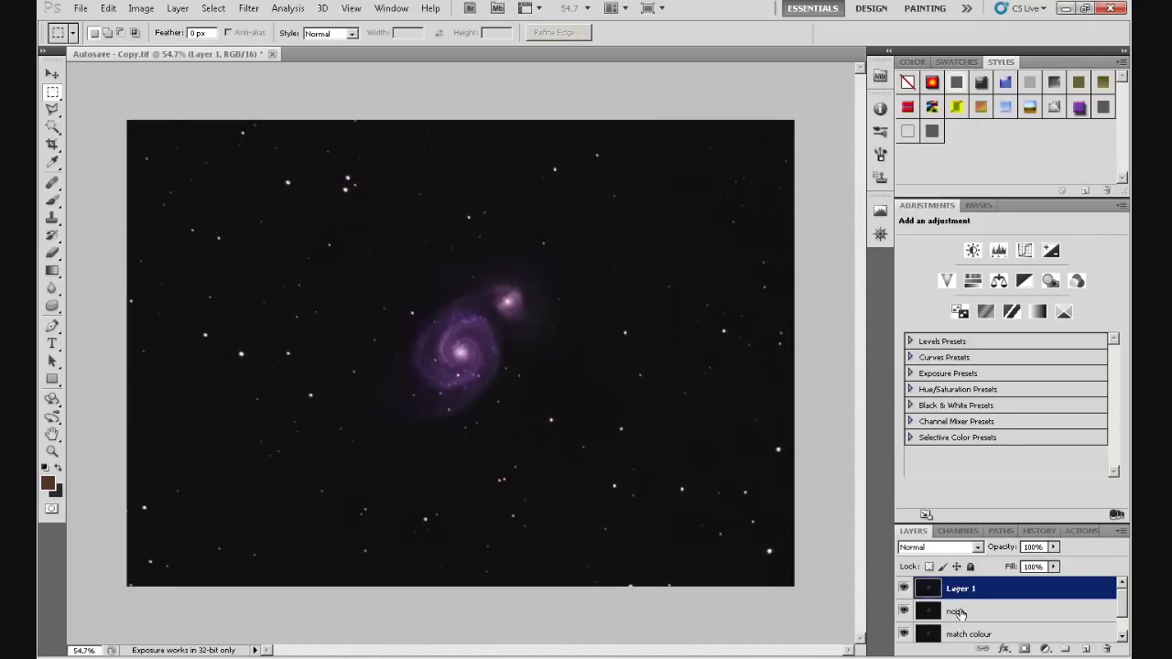
pyautogui.click(960, 614)
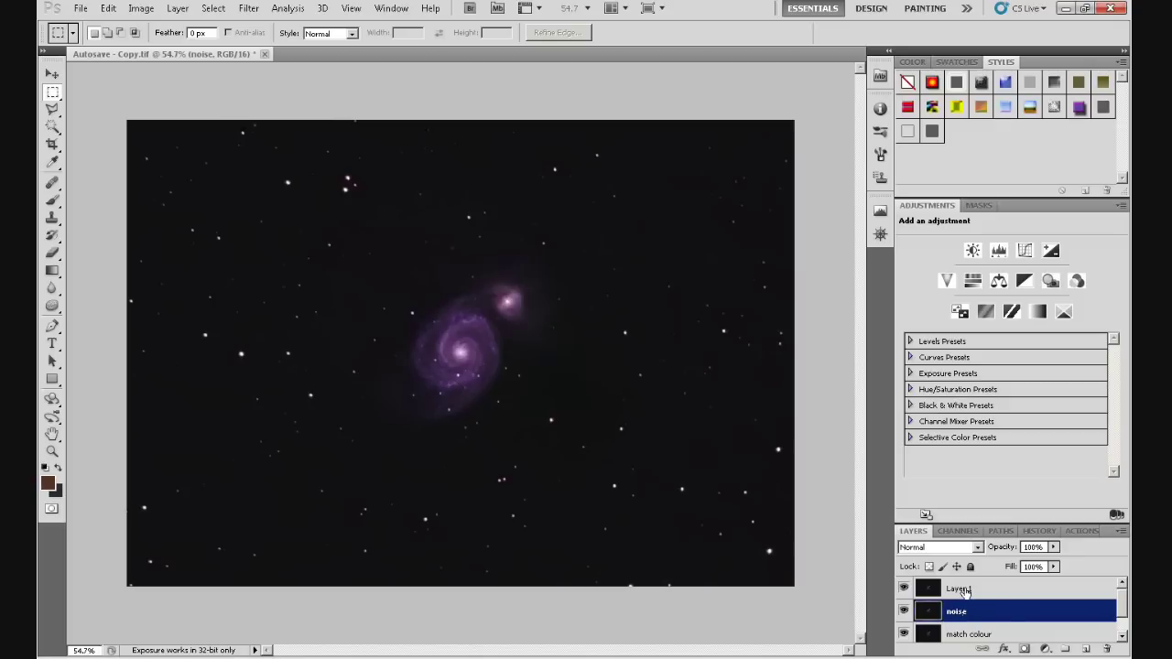
pyautogui.click(961, 590)
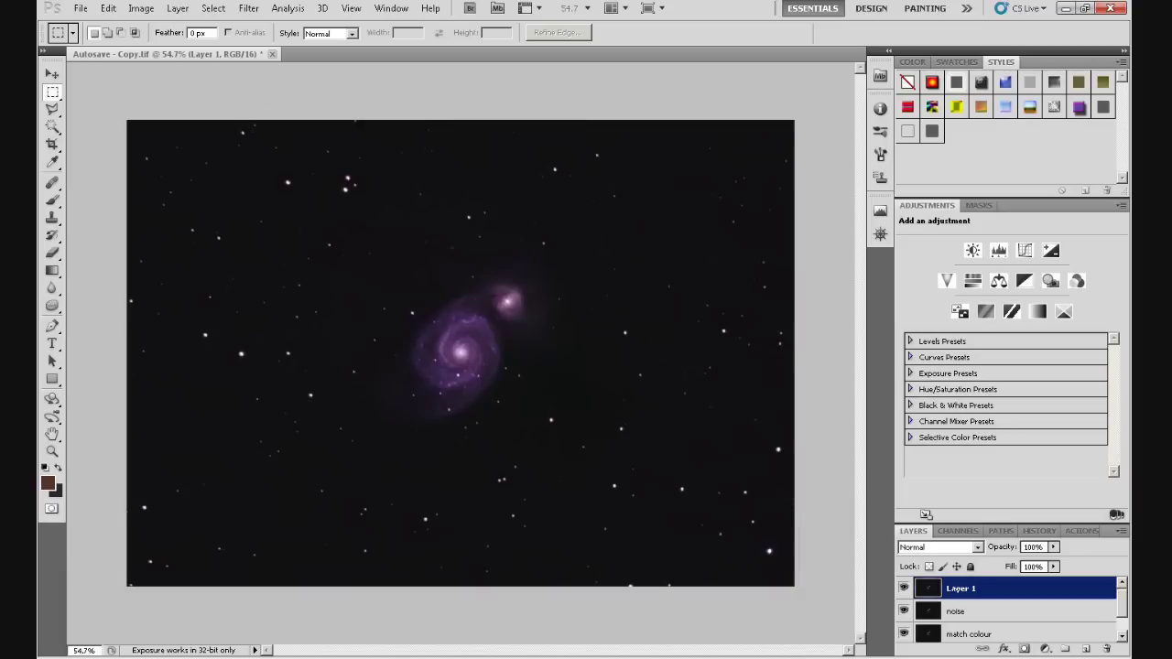
# - Open Unsharp Mask for Layer 1, previewing Amount 50%, Radius 2.5 pixels, Threshold 0
pyautogui.click(249, 9)
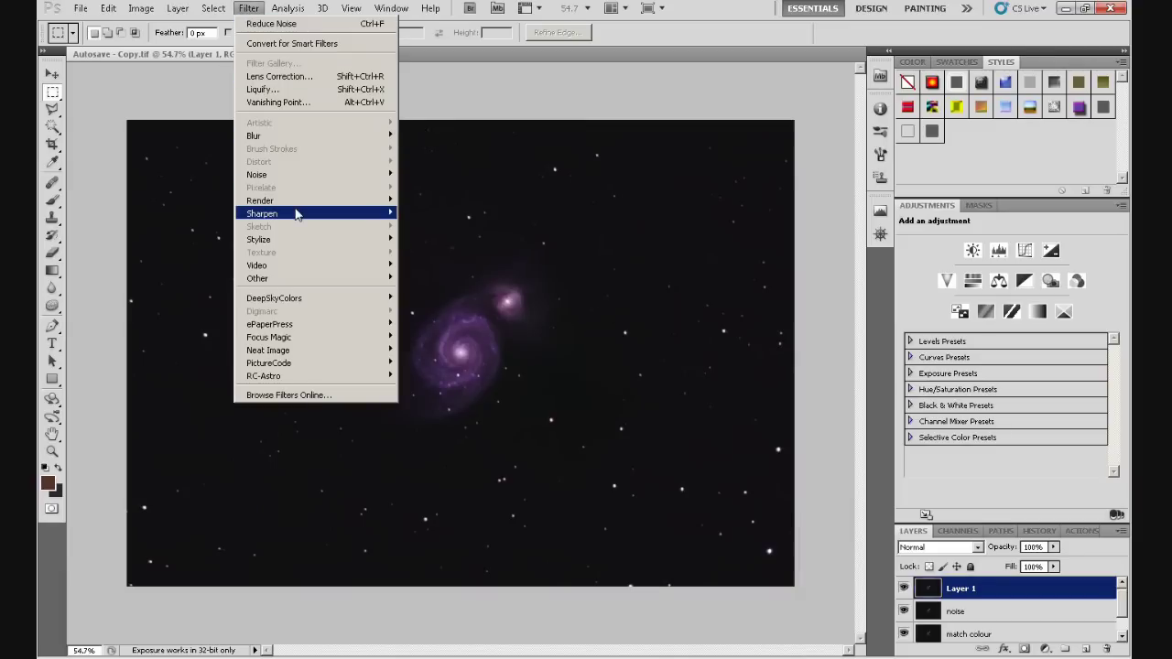
pyautogui.moveTo(298, 214)
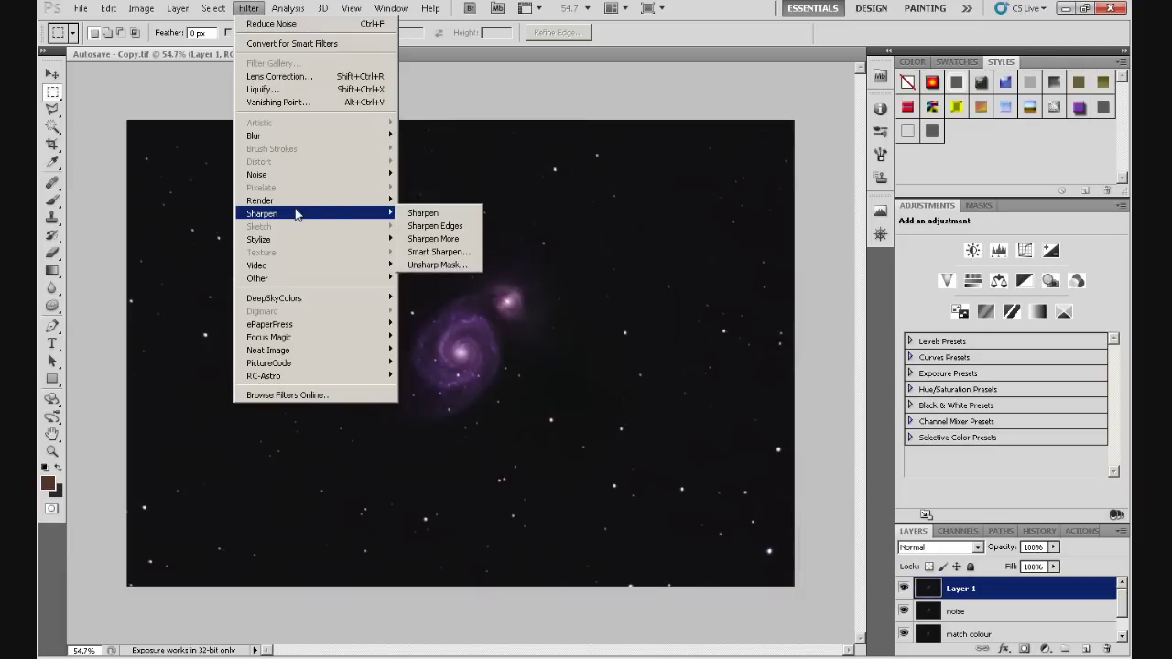
pyautogui.click(448, 263)
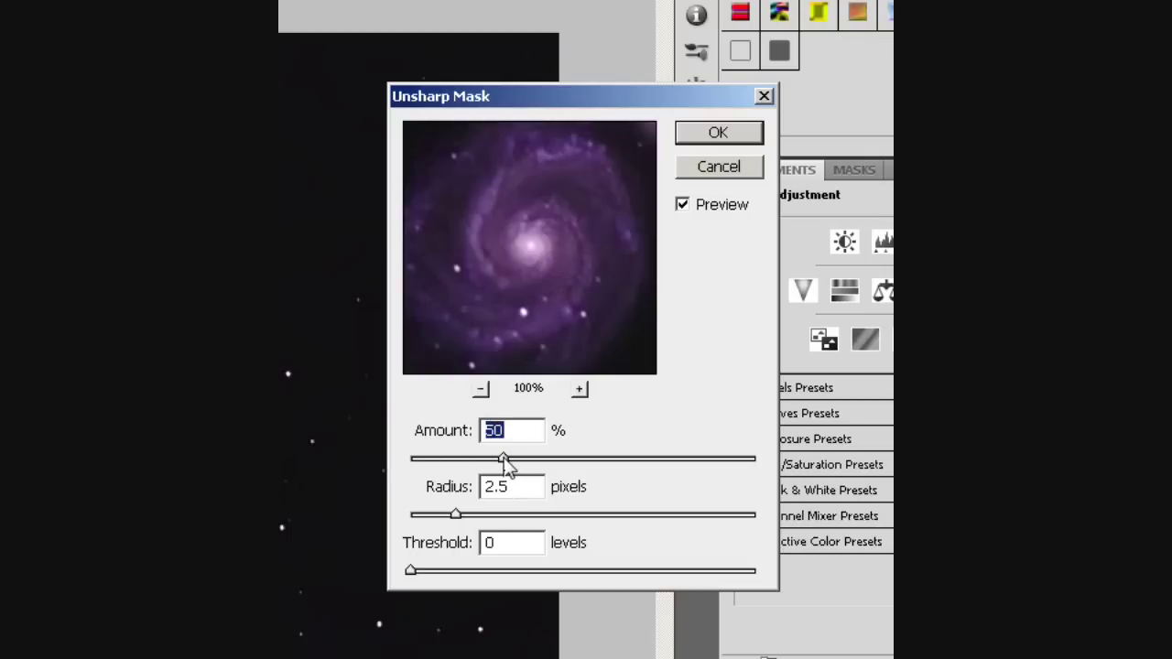
# - Lower the Unsharp Mask Amount from 50% to 49% then 46%, comparing previews at 200%
pyautogui.moveTo(507, 467)
pyautogui.mouseDown()
pyautogui.moveTo(569, 467)
pyautogui.moveTo(509, 473)
pyautogui.mouseUp()
pyautogui.moveTo(505, 464); pyautogui.dragTo(507, 468)
pyautogui.click(682, 205)
pyautogui.click(683, 205)
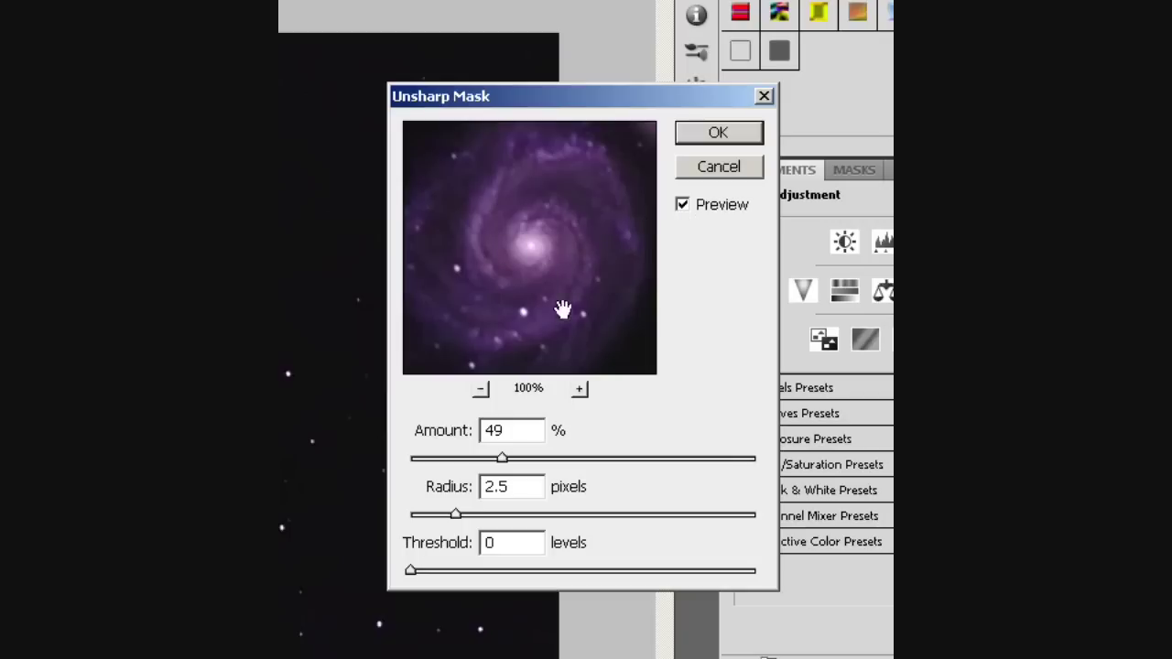
pyautogui.click(580, 391)
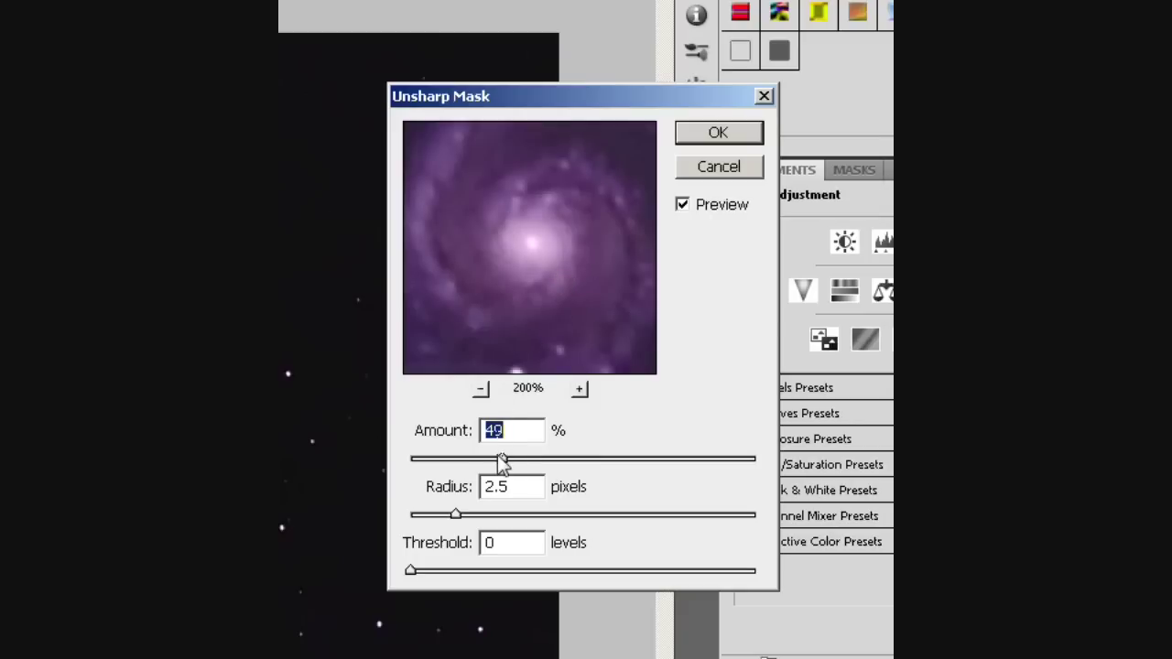
pyautogui.moveTo(501, 456); pyautogui.dragTo(485, 458)
# - Pan the Unsharp Mask preview from the galaxy core to centre a bright star
pyautogui.moveTo(596, 262); pyautogui.dragTo(445, 283)
pyautogui.moveTo(555, 251); pyautogui.dragTo(414, 212)
pyautogui.moveTo(568, 307); pyautogui.dragTo(534, 204)
pyautogui.moveTo(573, 263); pyautogui.dragTo(455, 262)
pyautogui.moveTo(585, 301); pyautogui.dragTo(534, 177)
pyautogui.moveTo(552, 275); pyautogui.dragTo(537, 178)
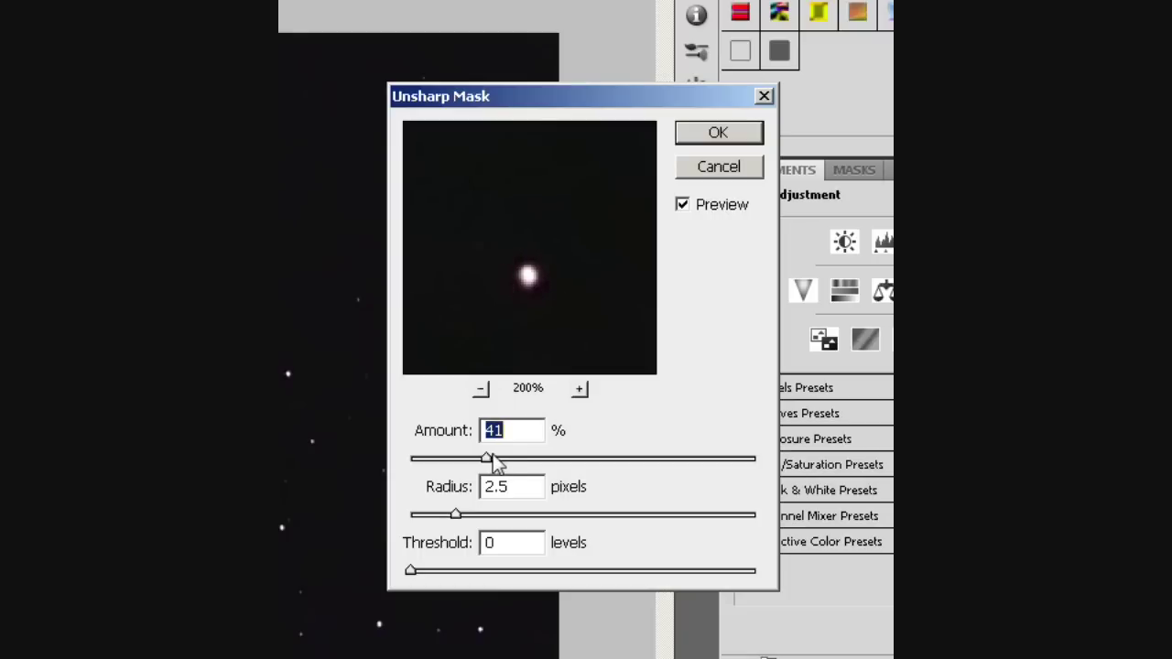
# - Test Amount values from 126% downward and apply Unsharp Mask at 40%, Radius 2.5, Threshold 0
pyautogui.moveTo(487, 458); pyautogui.dragTo(633, 459)
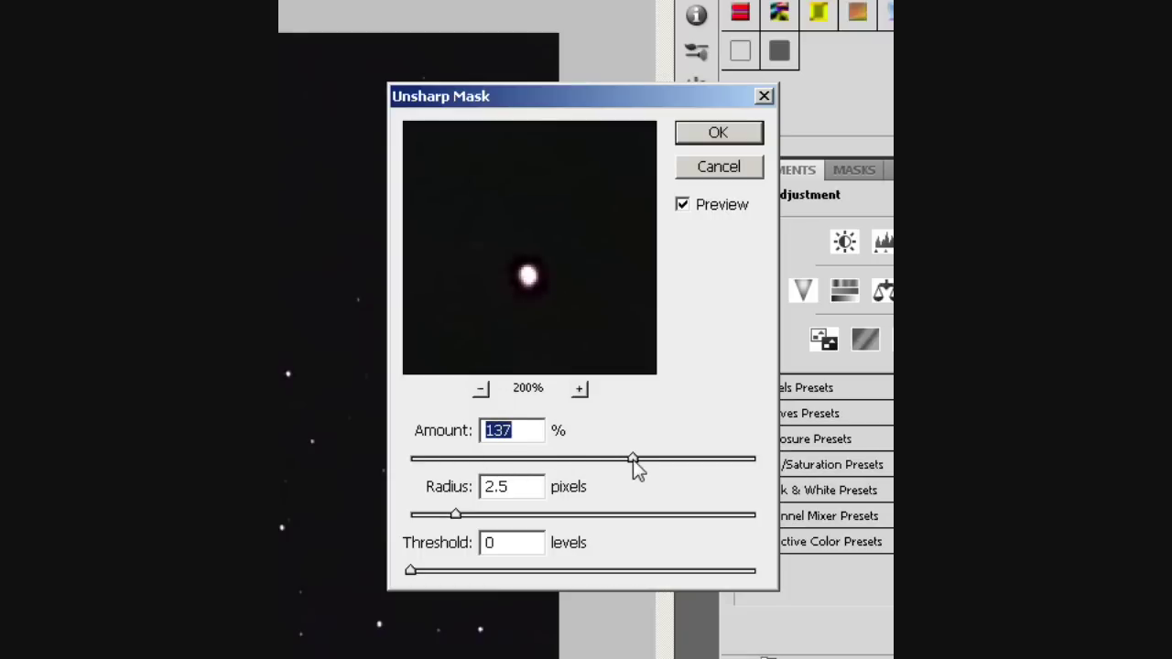
pyautogui.click(566, 308)
pyautogui.click(566, 308)
pyautogui.click(566, 309)
pyautogui.moveTo(632, 461); pyautogui.dragTo(491, 454)
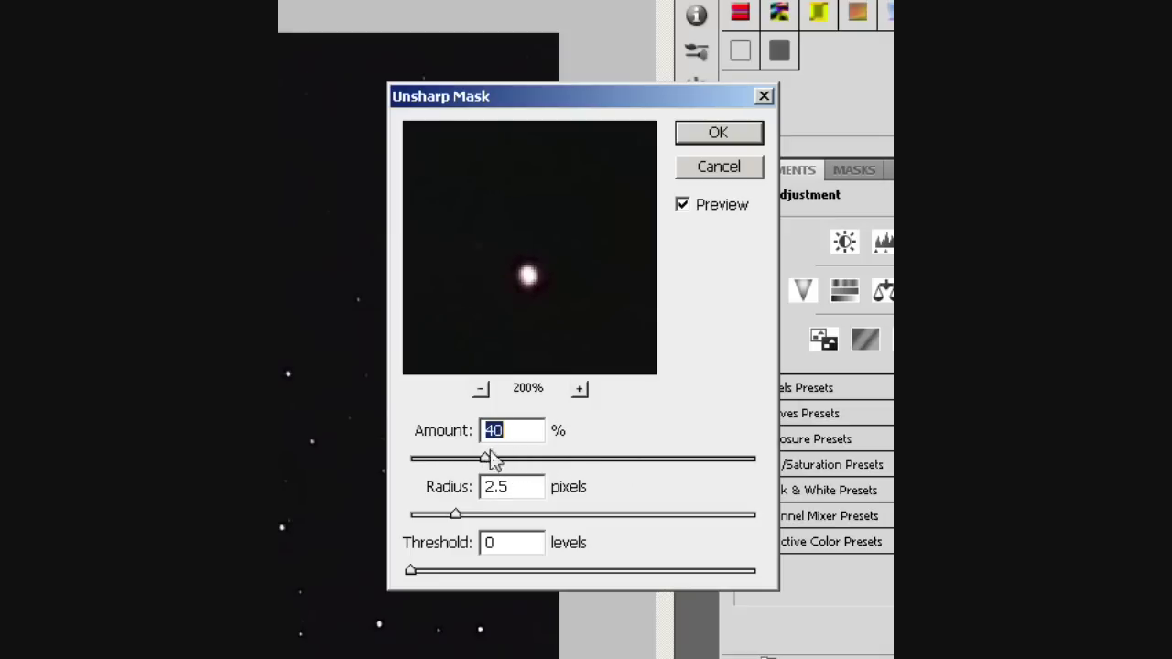
pyautogui.click(683, 204)
pyautogui.click(710, 137)
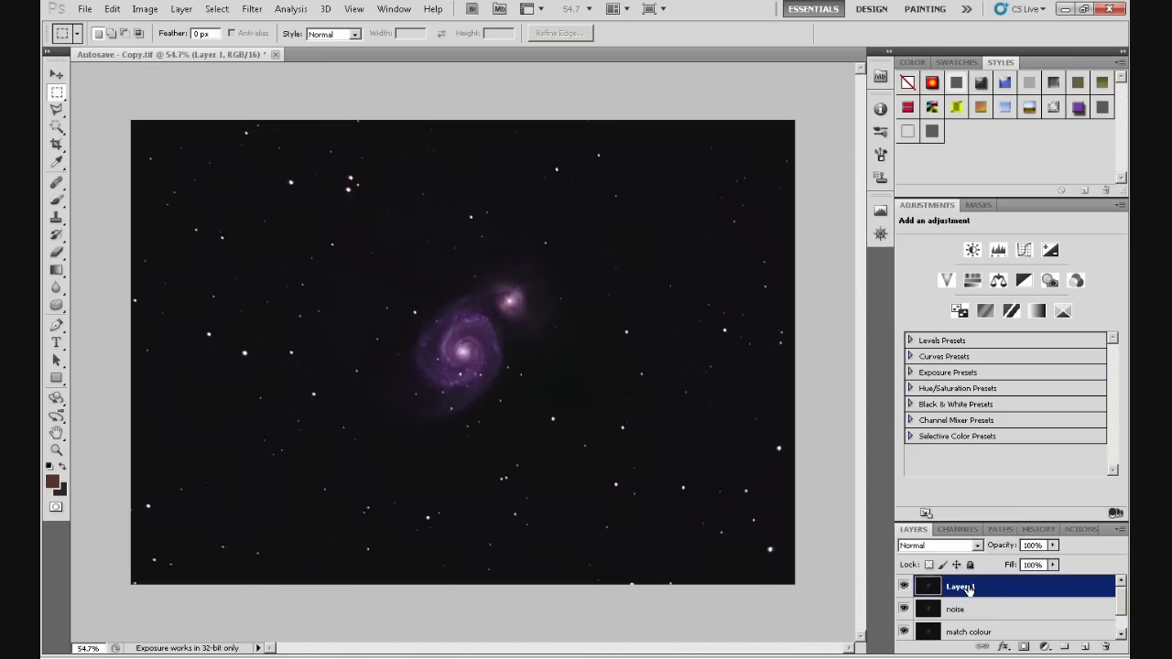
# - Rename the sharpened Layer 1 to 'sharpen'
pyautogui.doubleClick(962, 587)
pyautogui.write('sharpen')
pyautogui.press('Return')
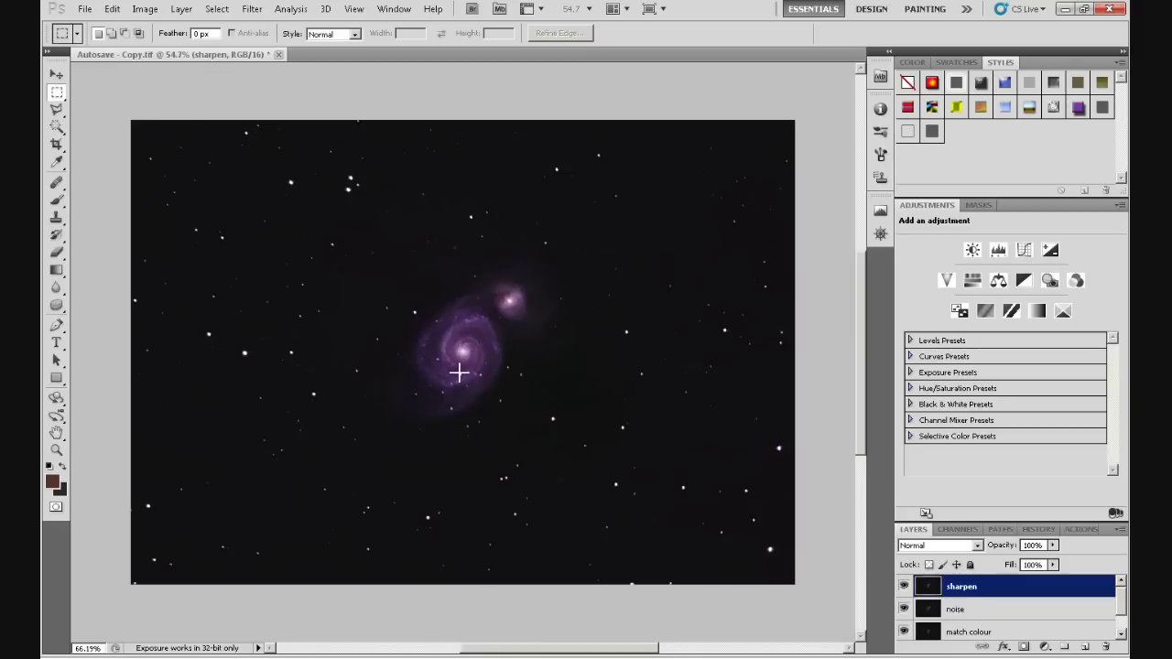
pyautogui.scroll(4, 459, 371)
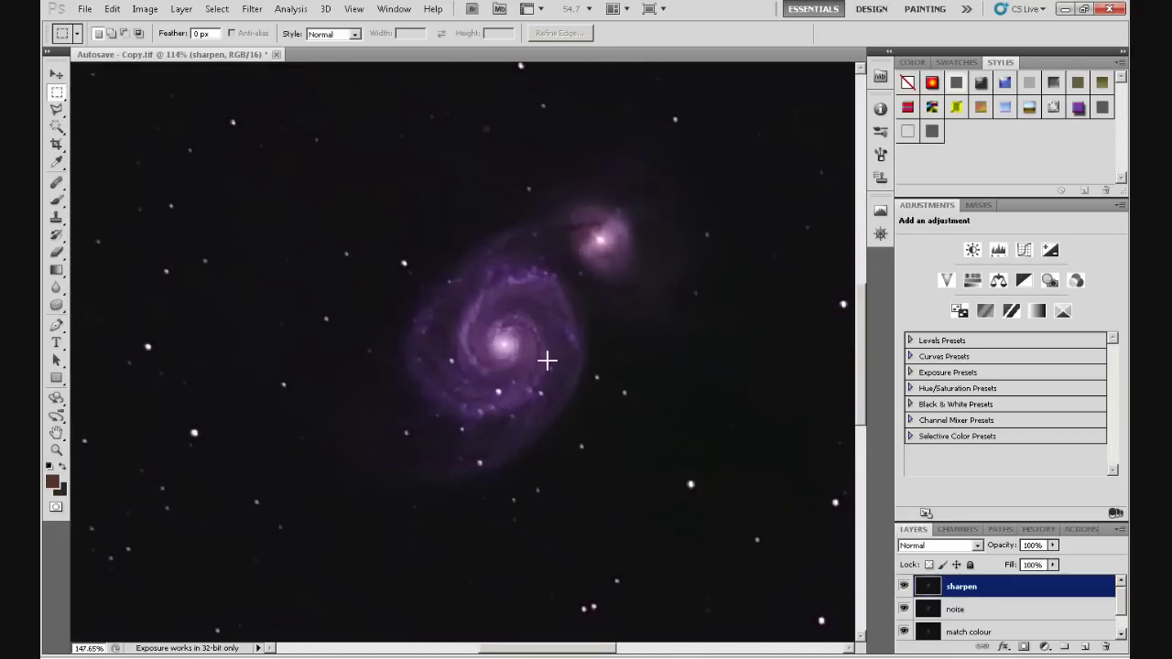
pyautogui.scroll(2, 555, 360)
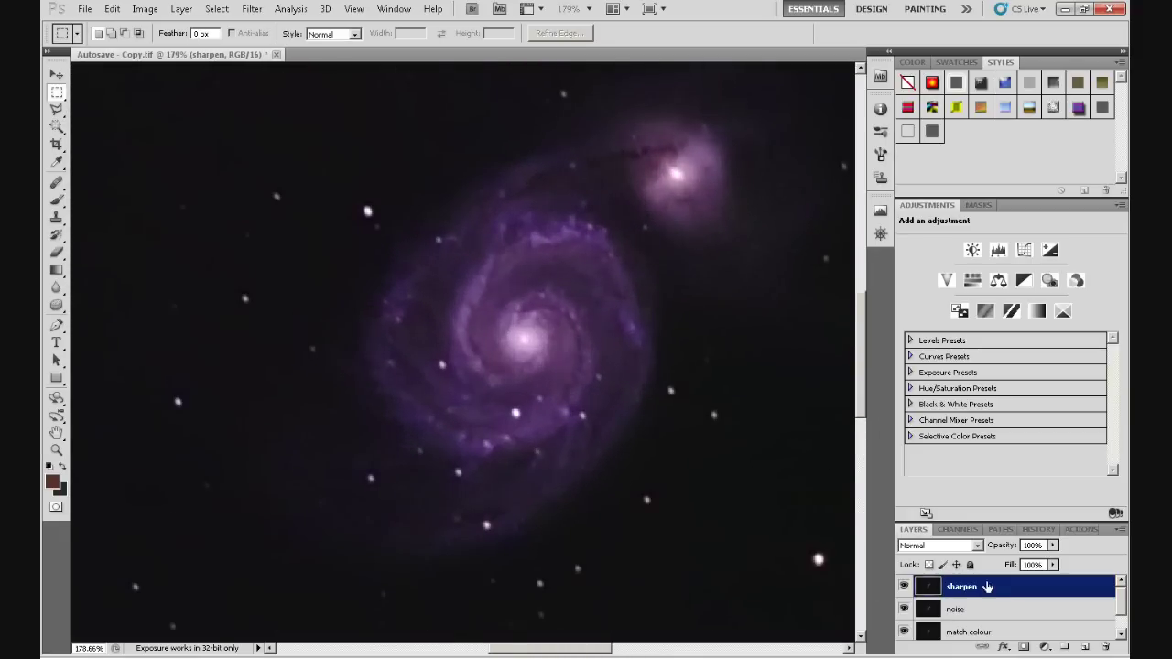
pyautogui.click(904, 587)
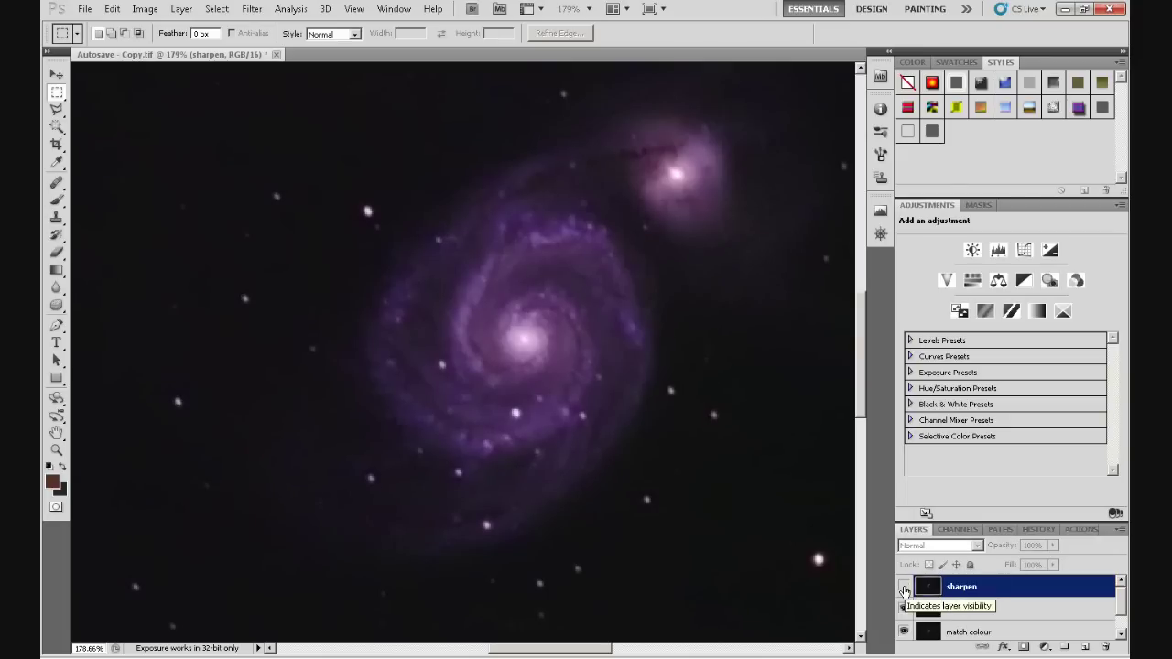
pyautogui.click(904, 587)
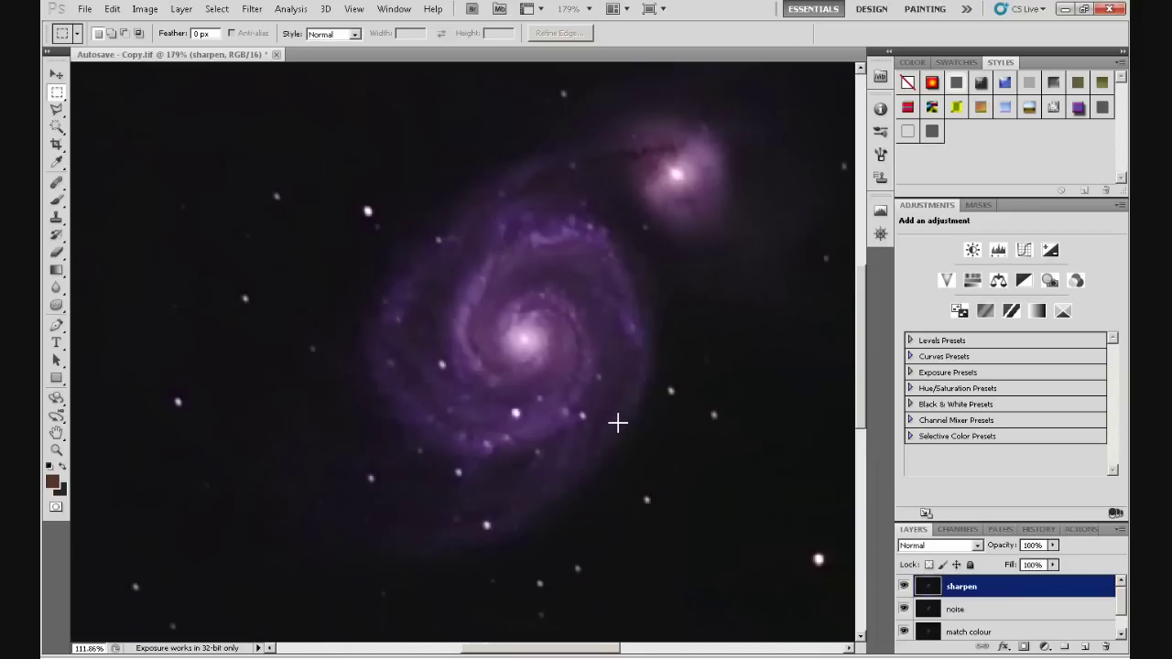
pyautogui.write('76.4')
pyautogui.press('Return')
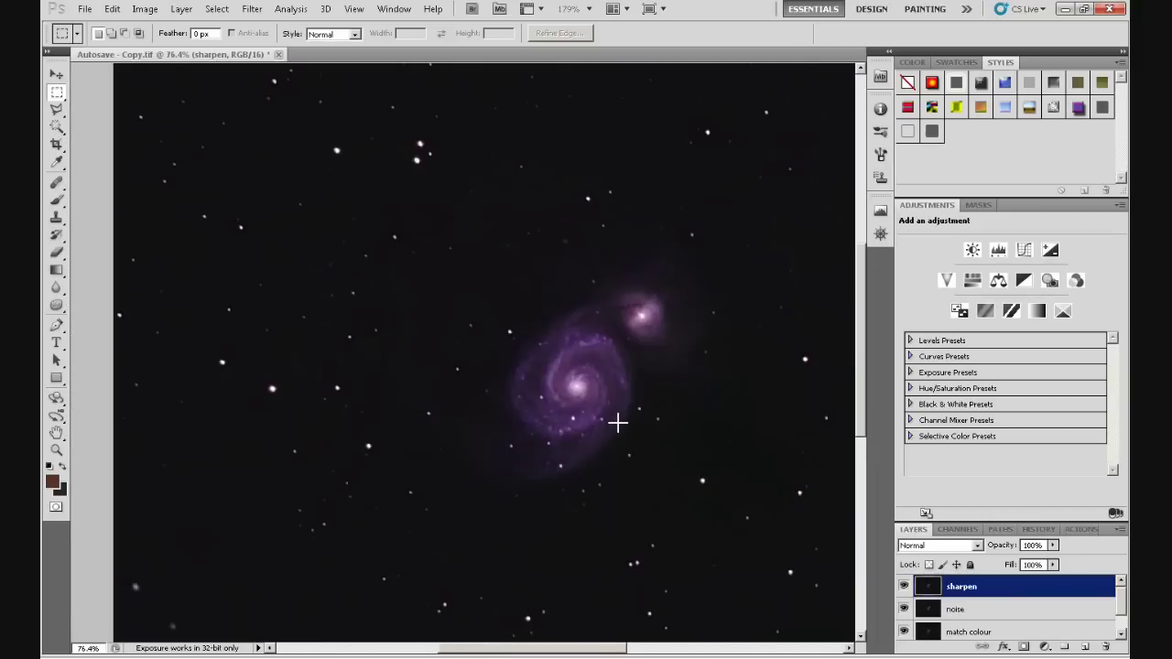
pyautogui.press('Down')
pyautogui.press('Up')
pyautogui.press('Up')
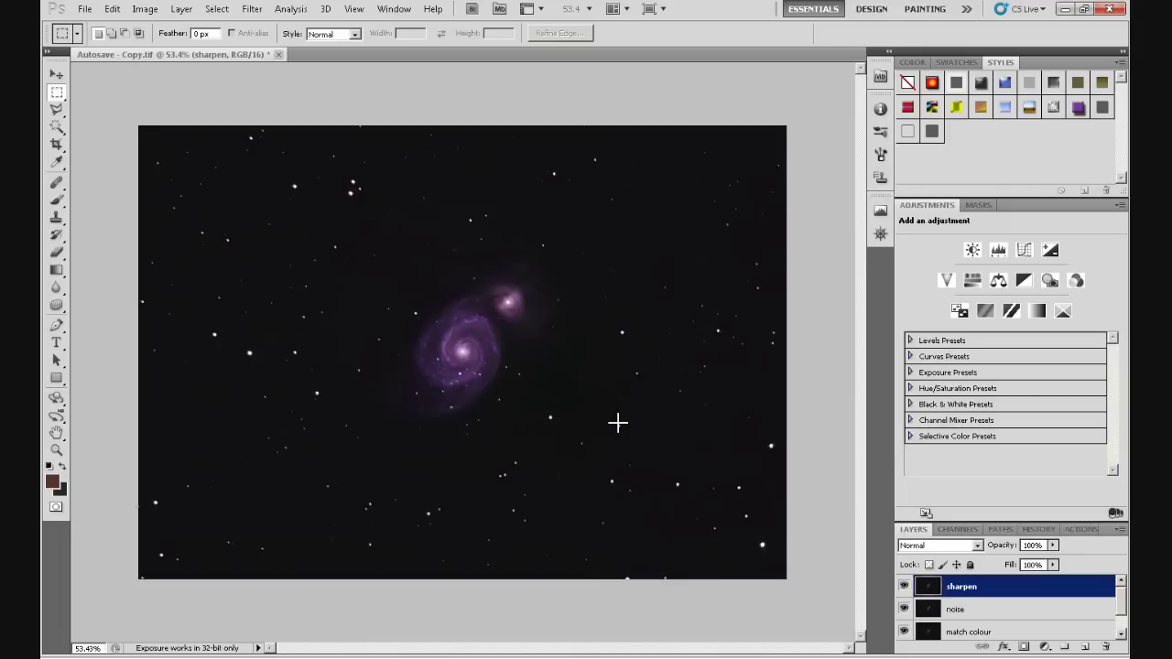
# - Open the original Autosave.tif with Adobe RGB (1998) assigned, then return to Autosave - Copy.tif
pyautogui.click(84, 9)
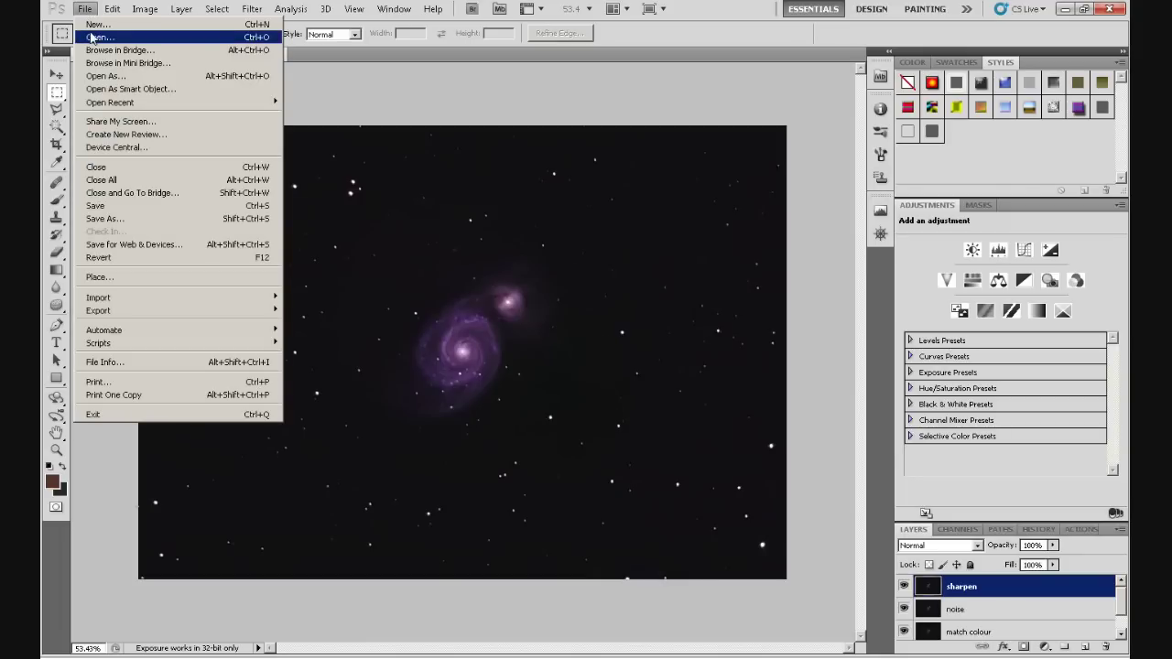
pyautogui.click(93, 37)
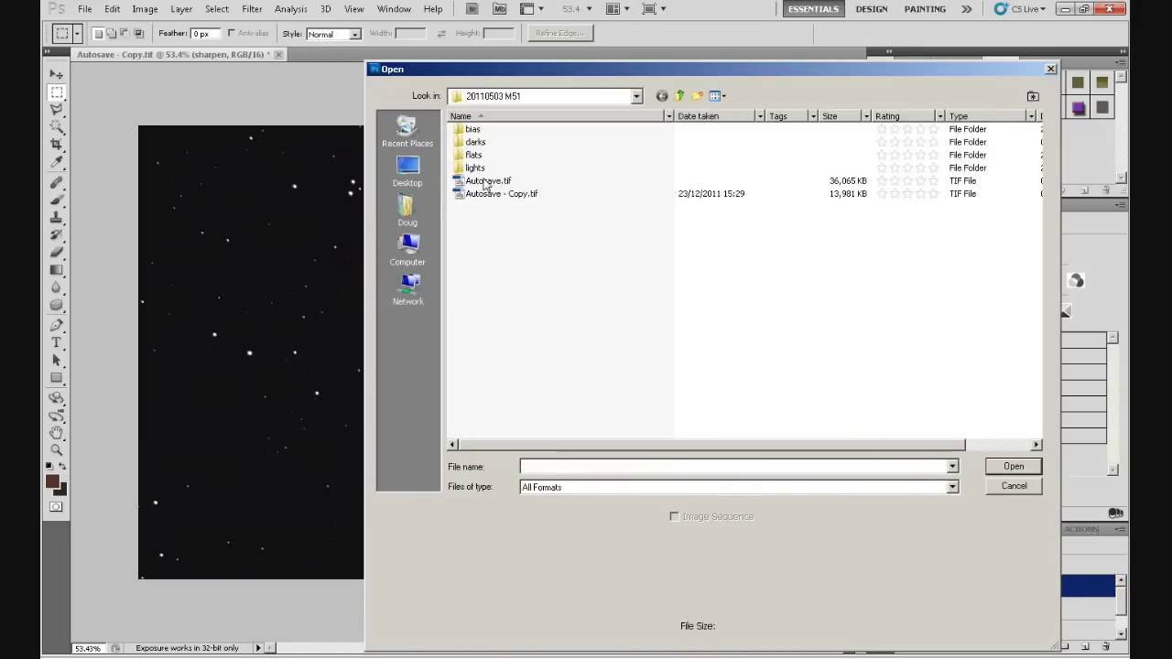
pyautogui.click(483, 181)
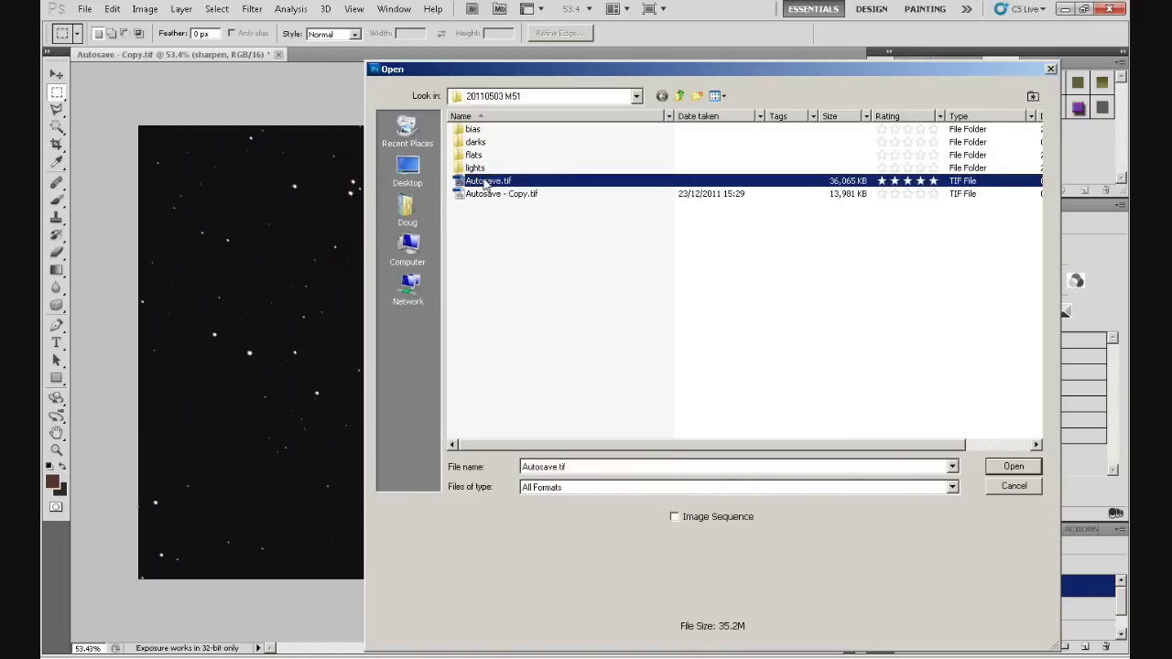
pyautogui.click(1014, 467)
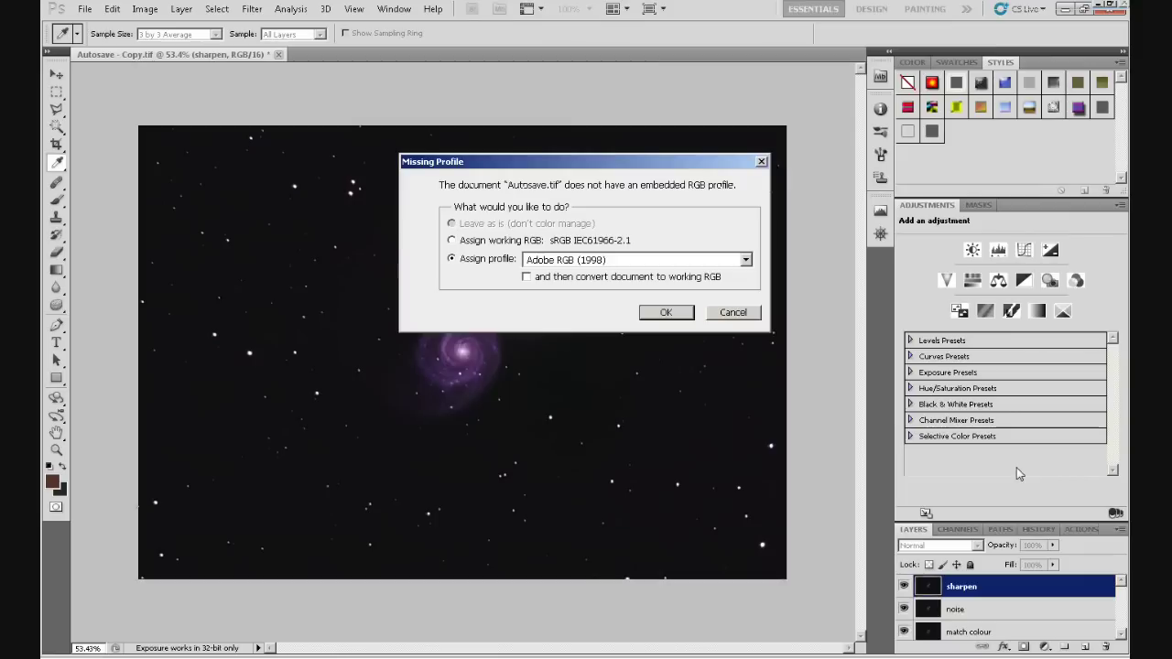
pyautogui.click(665, 314)
pyautogui.press('m')
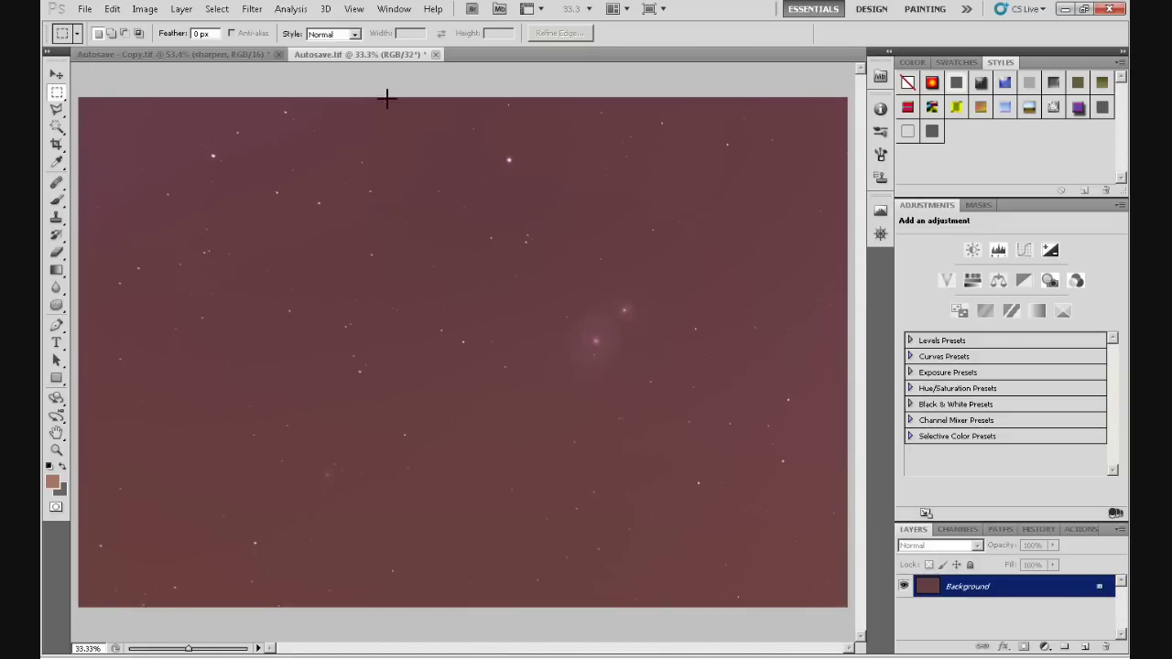
pyautogui.click(222, 56)
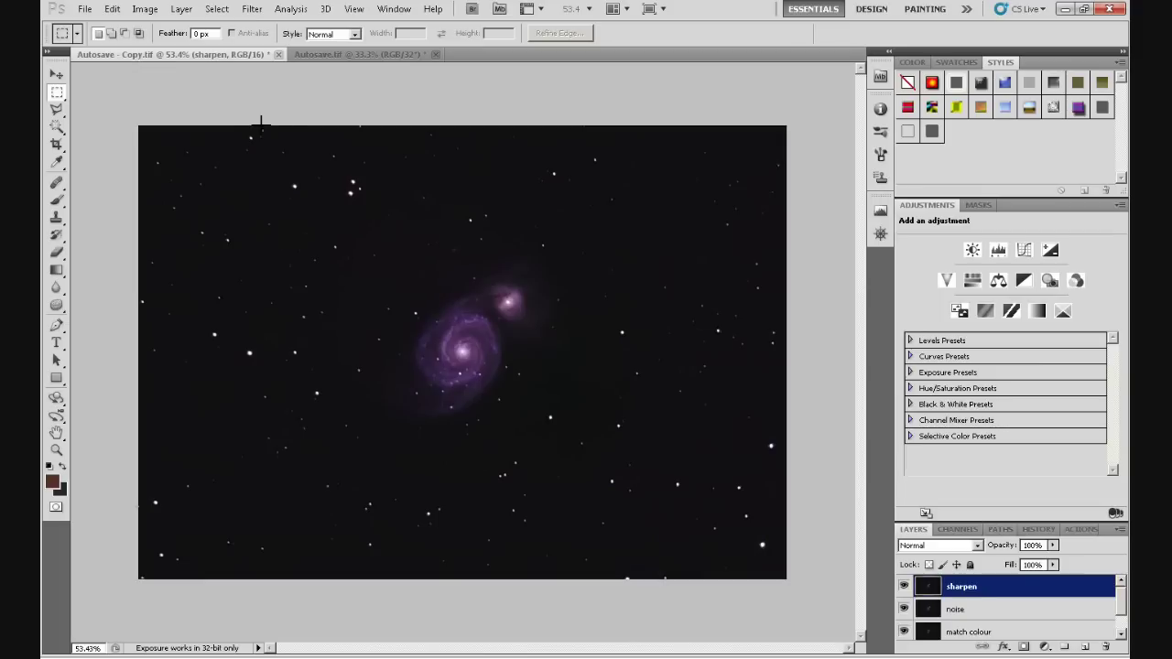
pyautogui.click(84, 8)
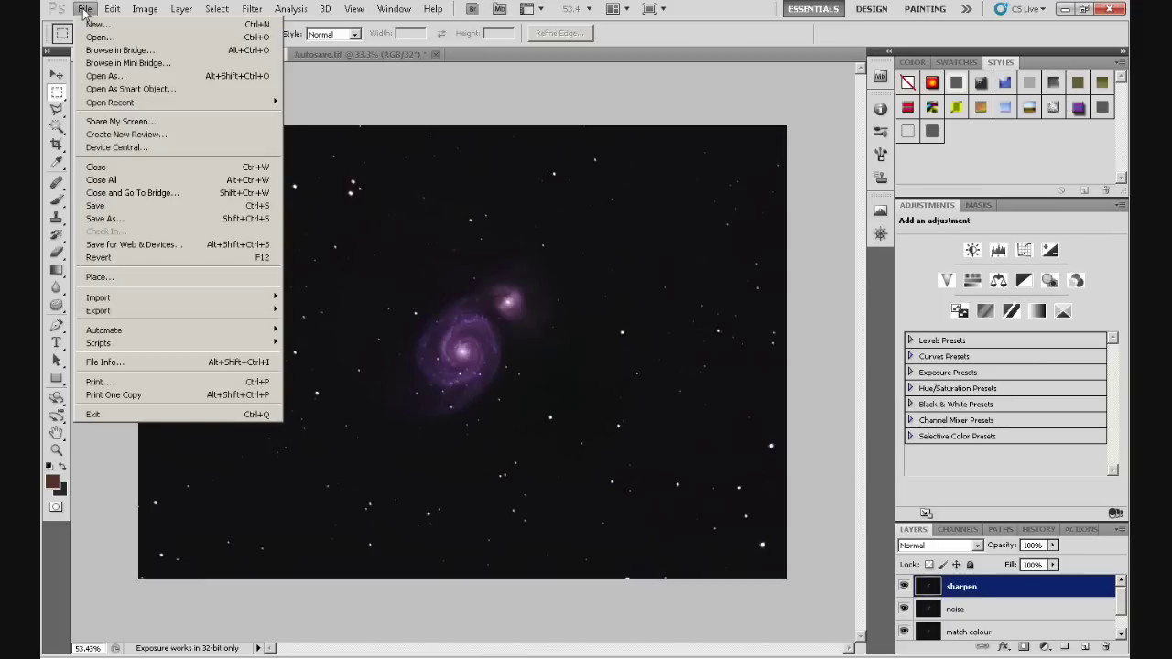
pyautogui.click(103, 218)
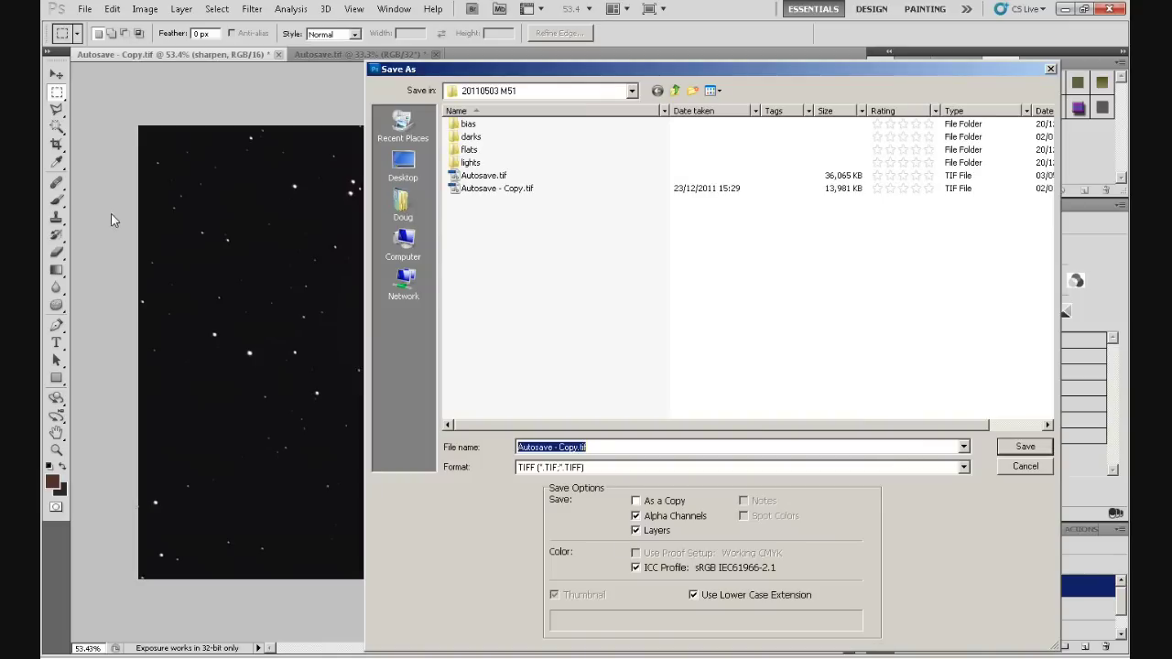
pyautogui.click(964, 447)
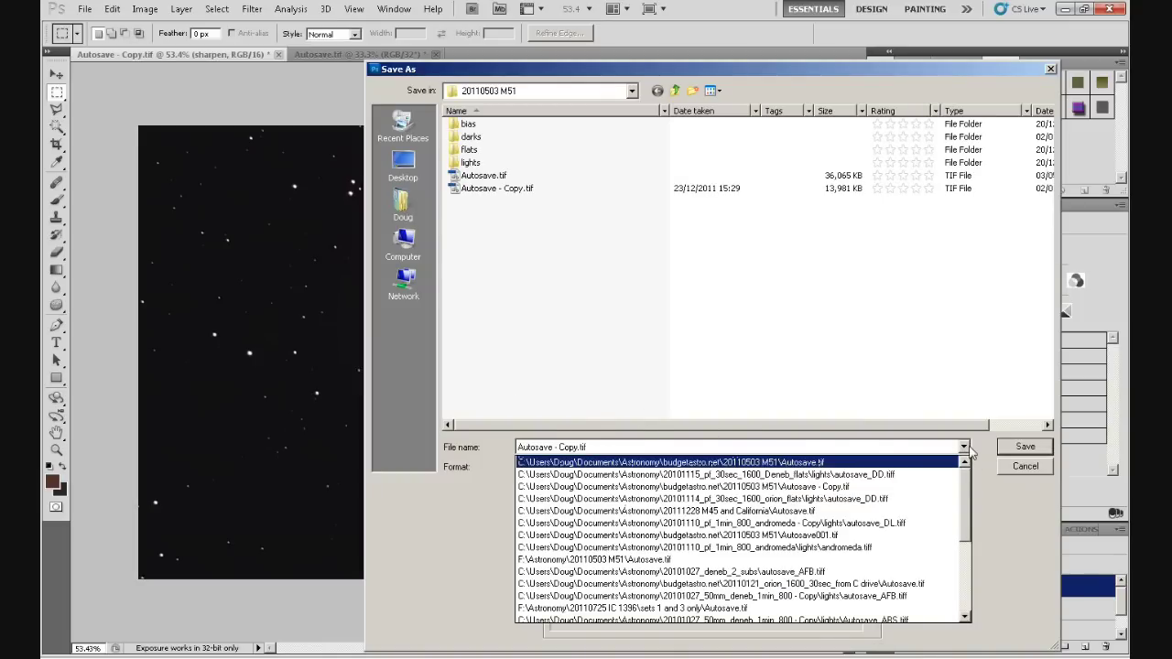
pyautogui.click(964, 447)
pyautogui.click(964, 467)
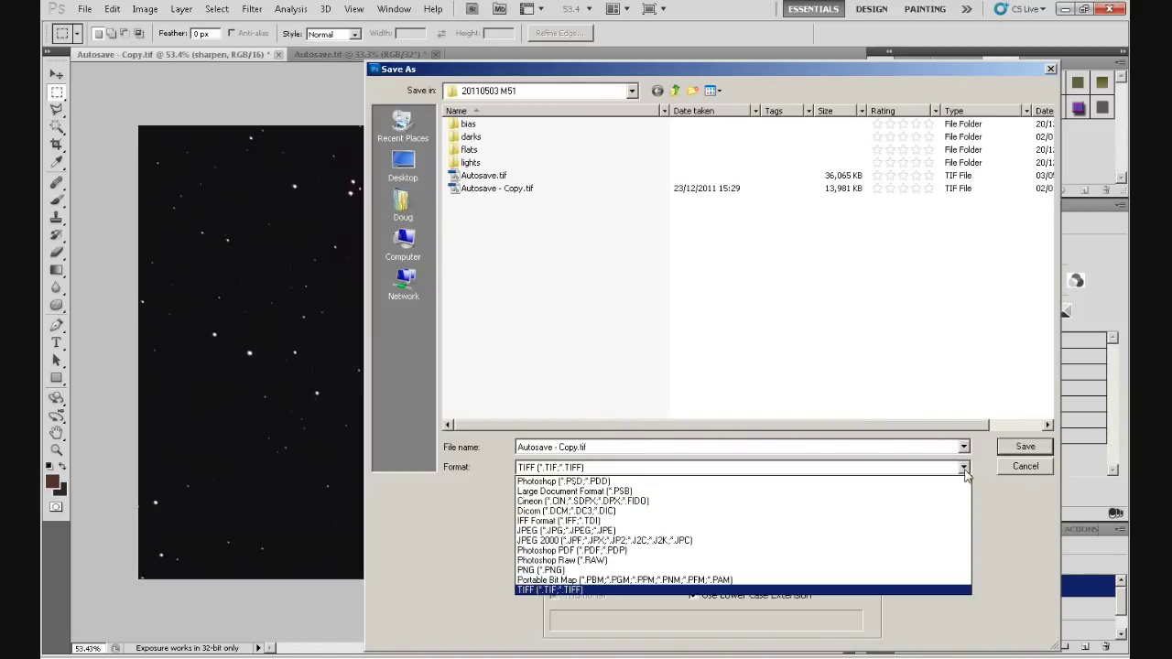
pyautogui.click(686, 481)
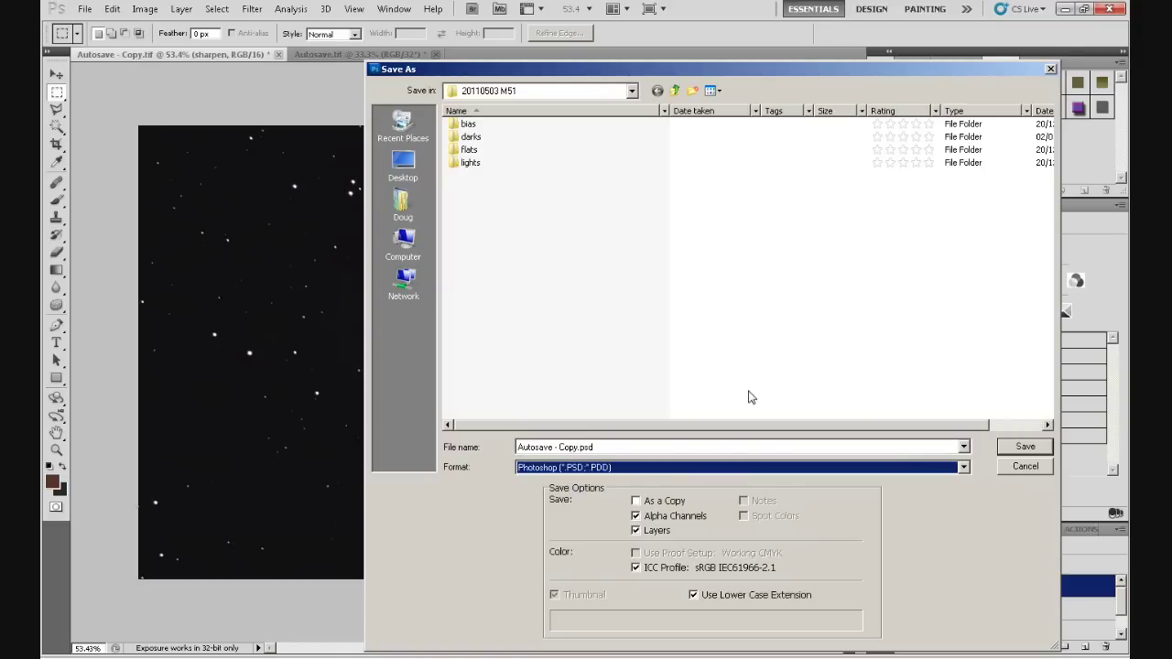
pyautogui.click(1024, 466)
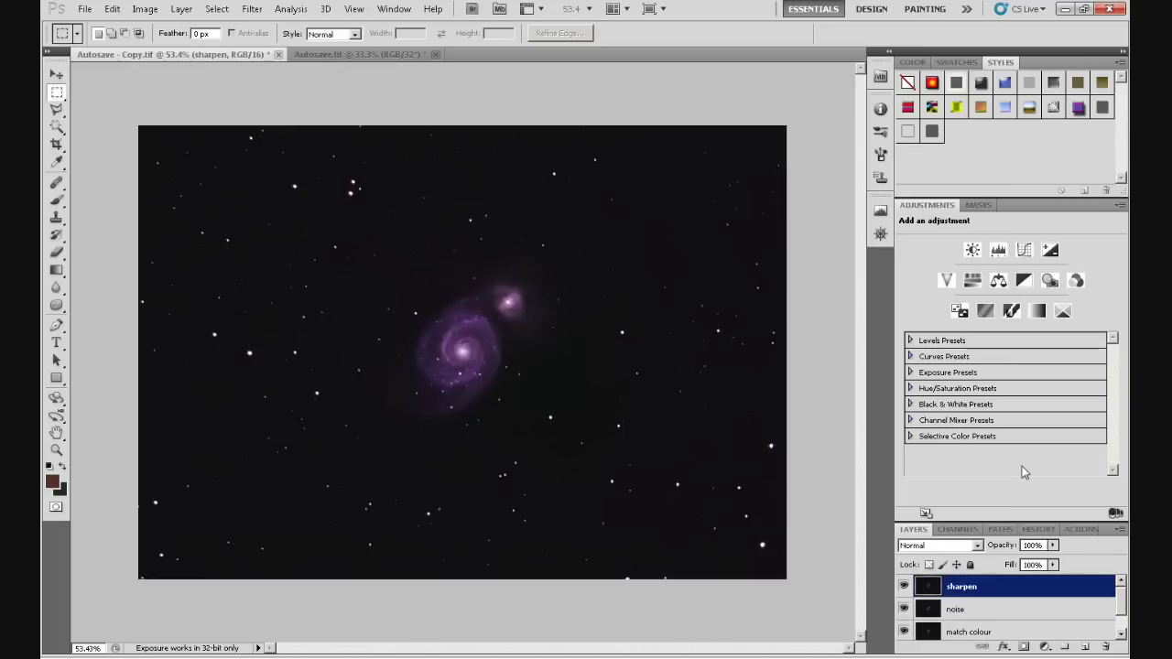
# - Save a JPEG copy named M51 at Quality 12 (Maximum)
pyautogui.click(87, 10)
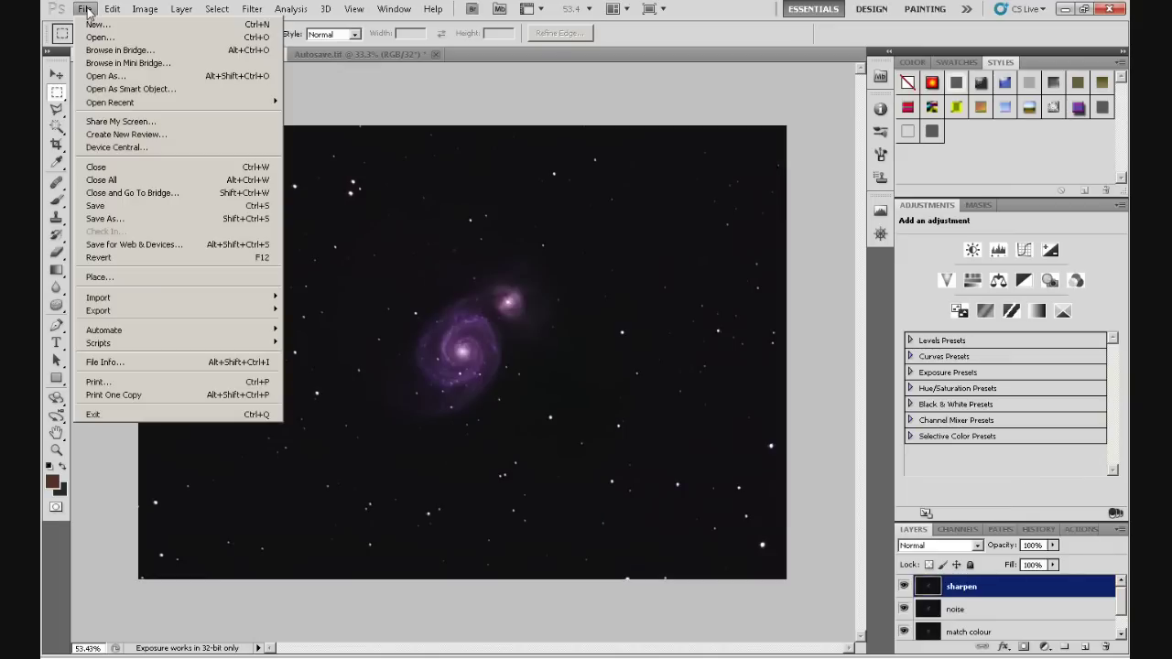
pyautogui.click(148, 220)
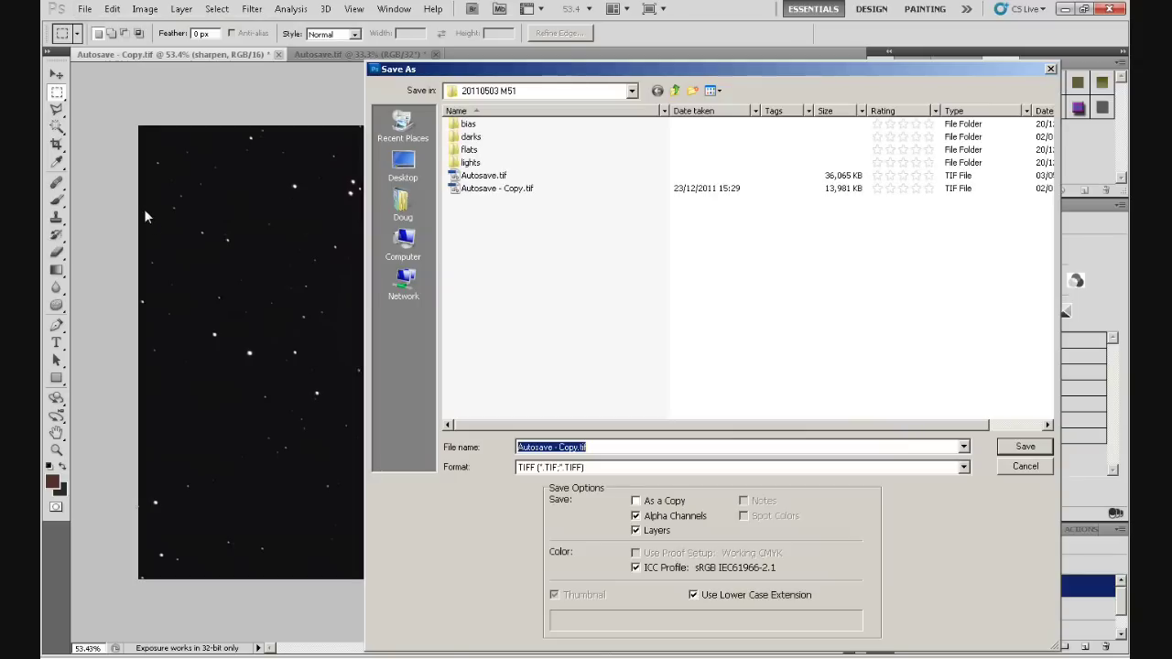
pyautogui.click(963, 468)
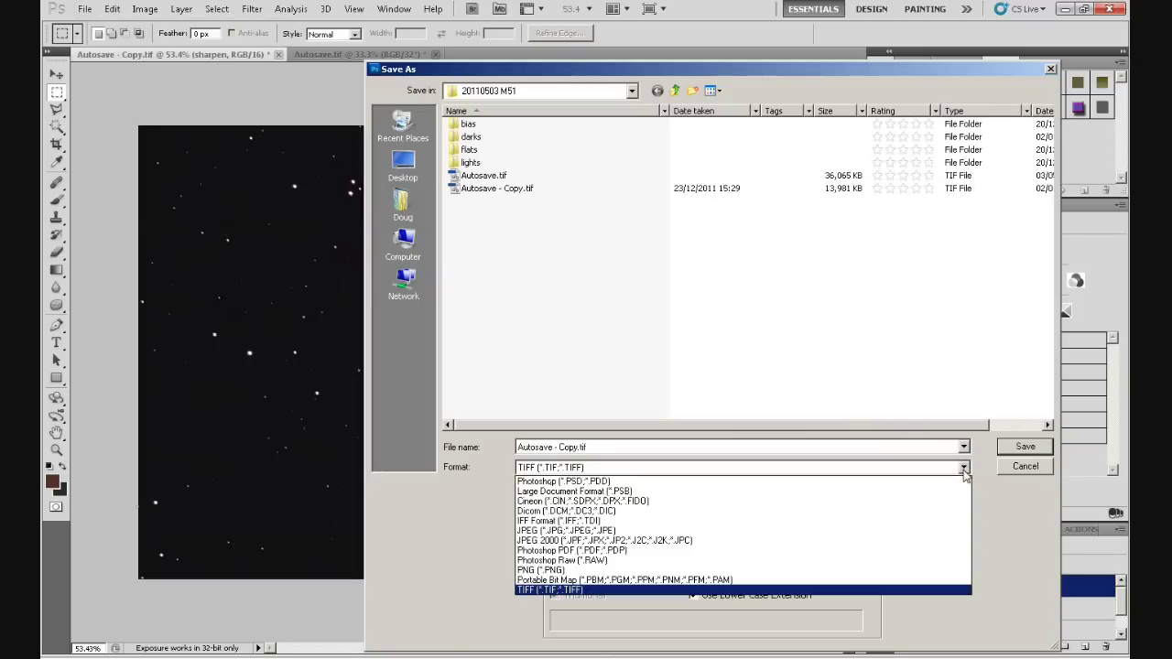
pyautogui.click(641, 531)
pyautogui.hotkey('shift', 'Tab')
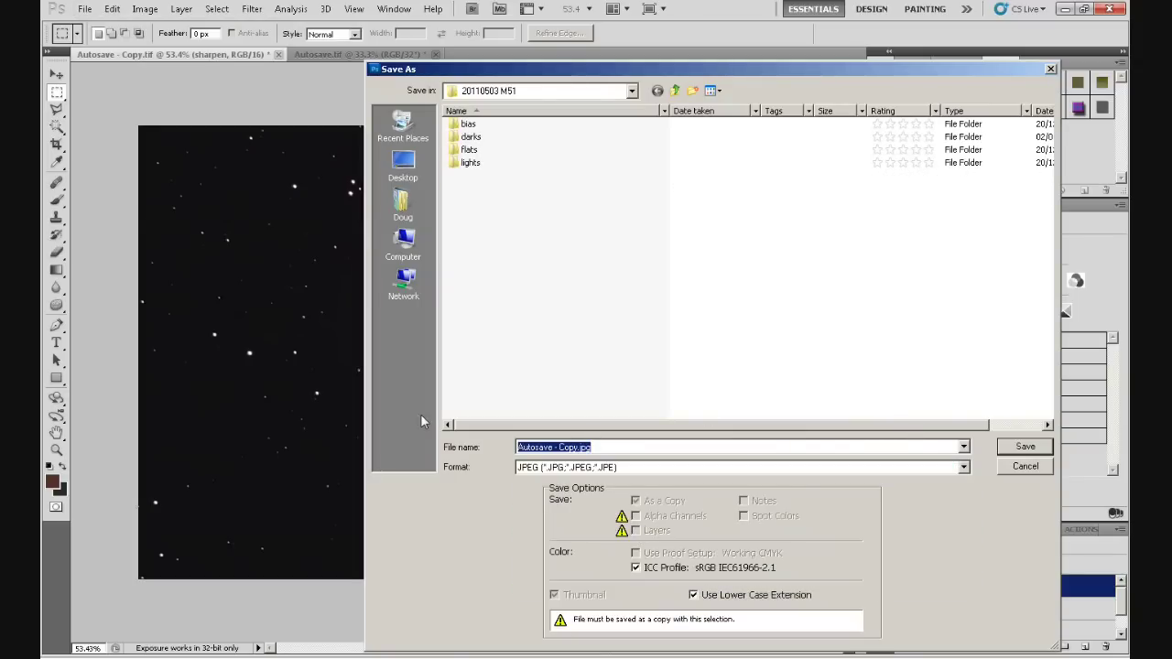
pyautogui.write('M51')
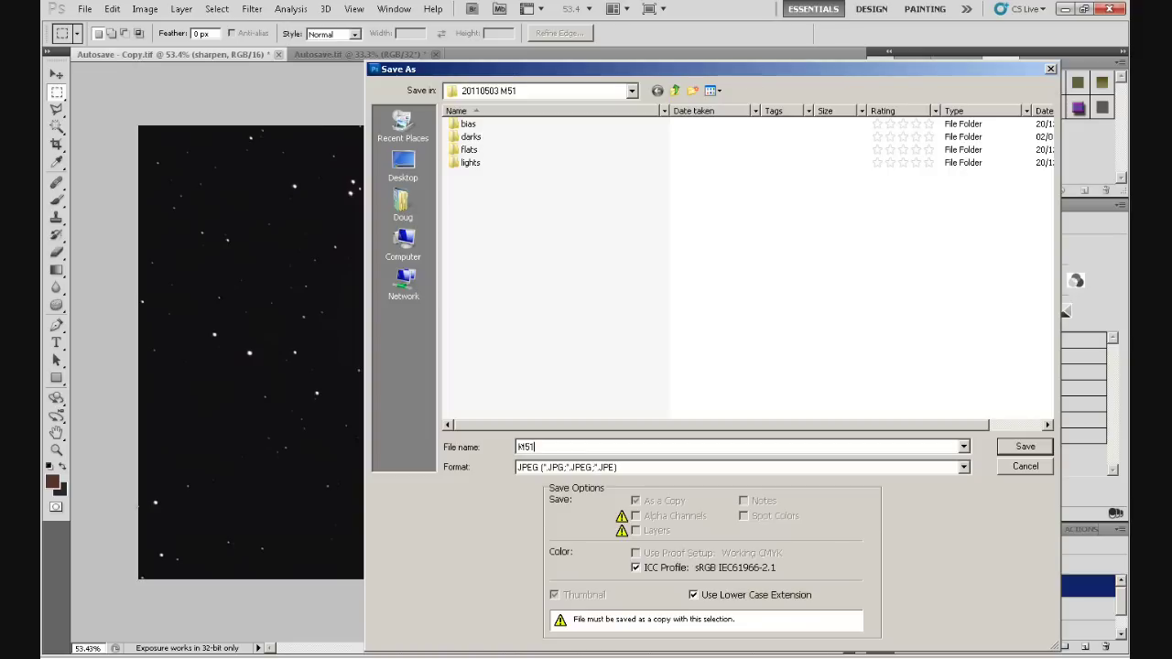
pyautogui.click(1026, 447)
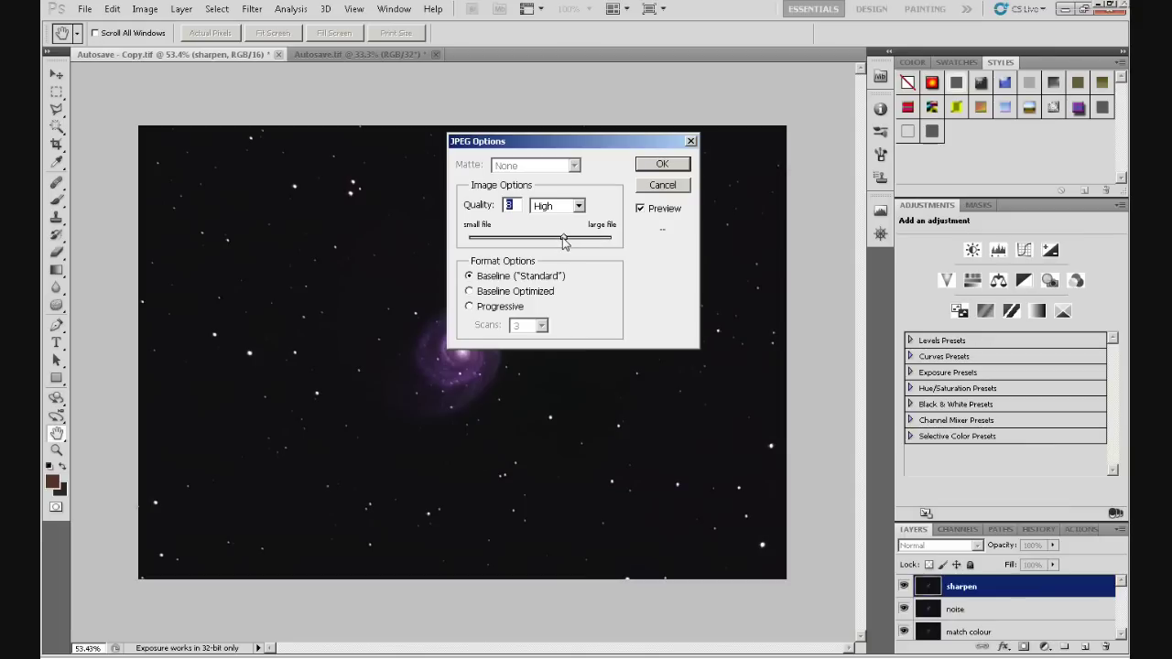
pyautogui.moveTo(564, 240); pyautogui.dragTo(614, 242)
pyautogui.click(662, 164)
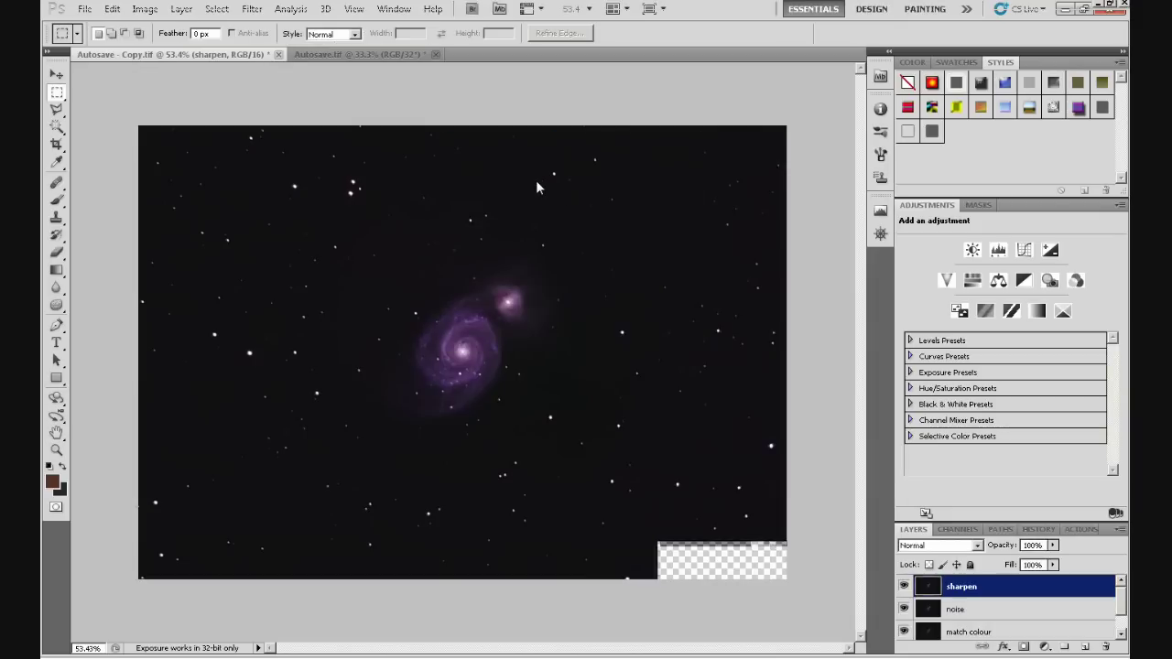